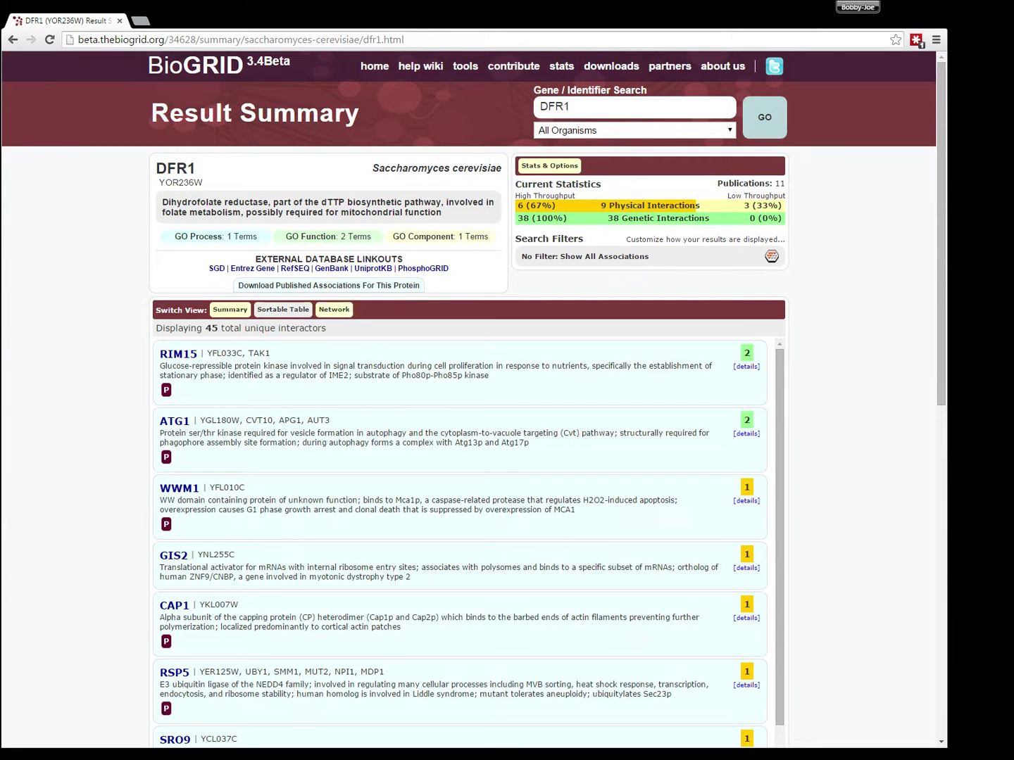
- Switch DFR1's interactions to the network graph view and bring the whole graph into view
{"action": "left_click", "coordinate": [335, 310]}
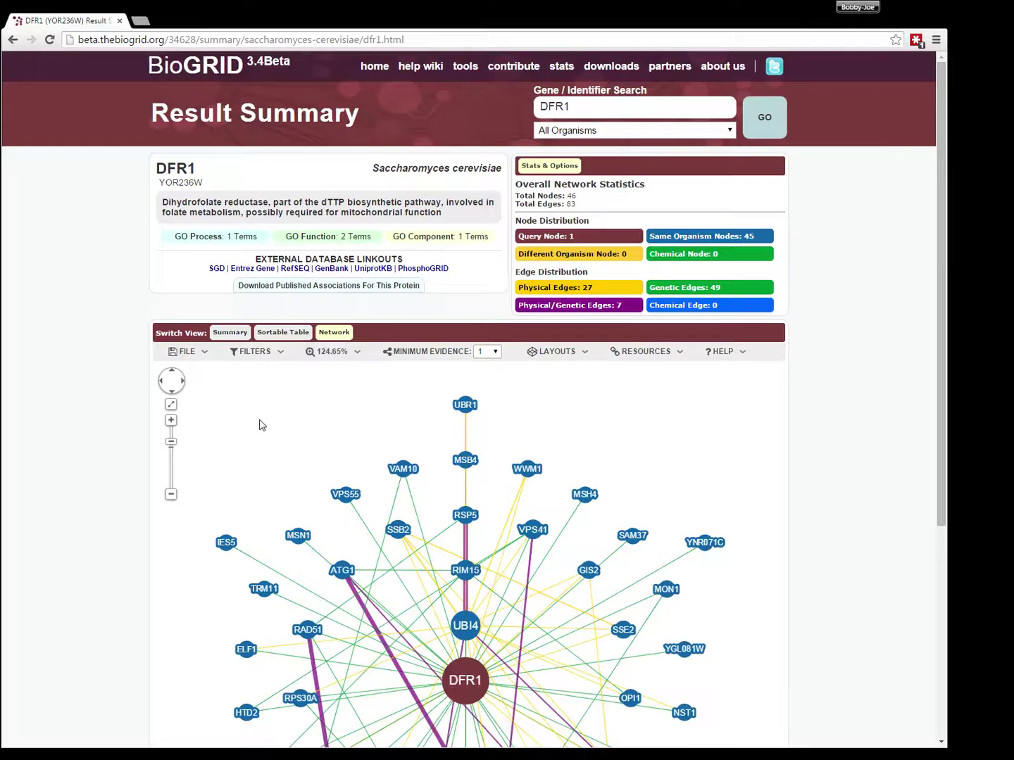
{"action": "scroll", "coordinate": [261, 425], "scroll_direction": "down", "scroll_amount": 5}
{"action": "scroll", "coordinate": [260, 426], "scroll_direction": "up", "scroll_amount": 1}
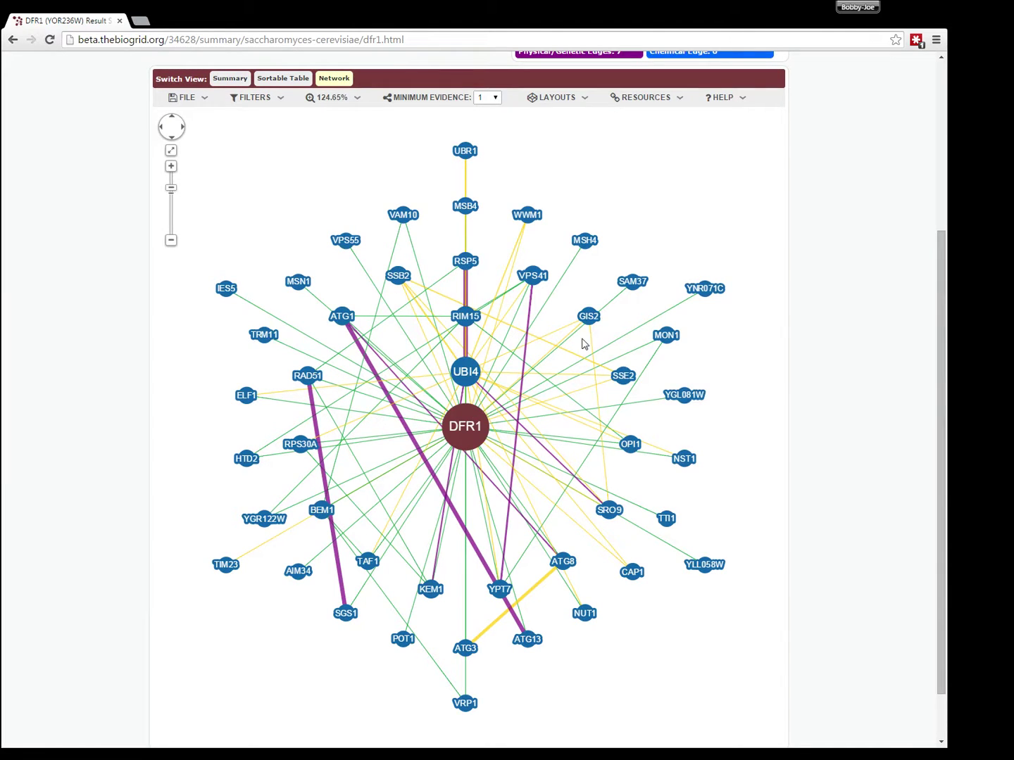
- Open the Graph Legend from the network toolbar's HELP menu
{"action": "left_click", "coordinate": [732, 99]}
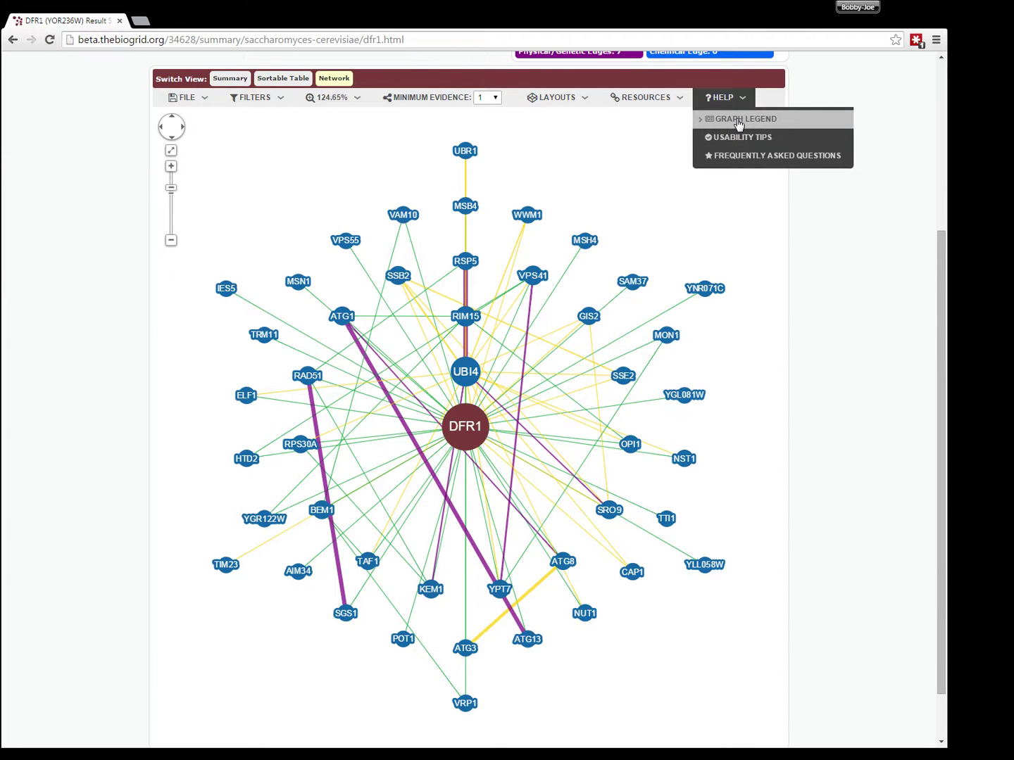
{"action": "left_click", "coordinate": [739, 124]}
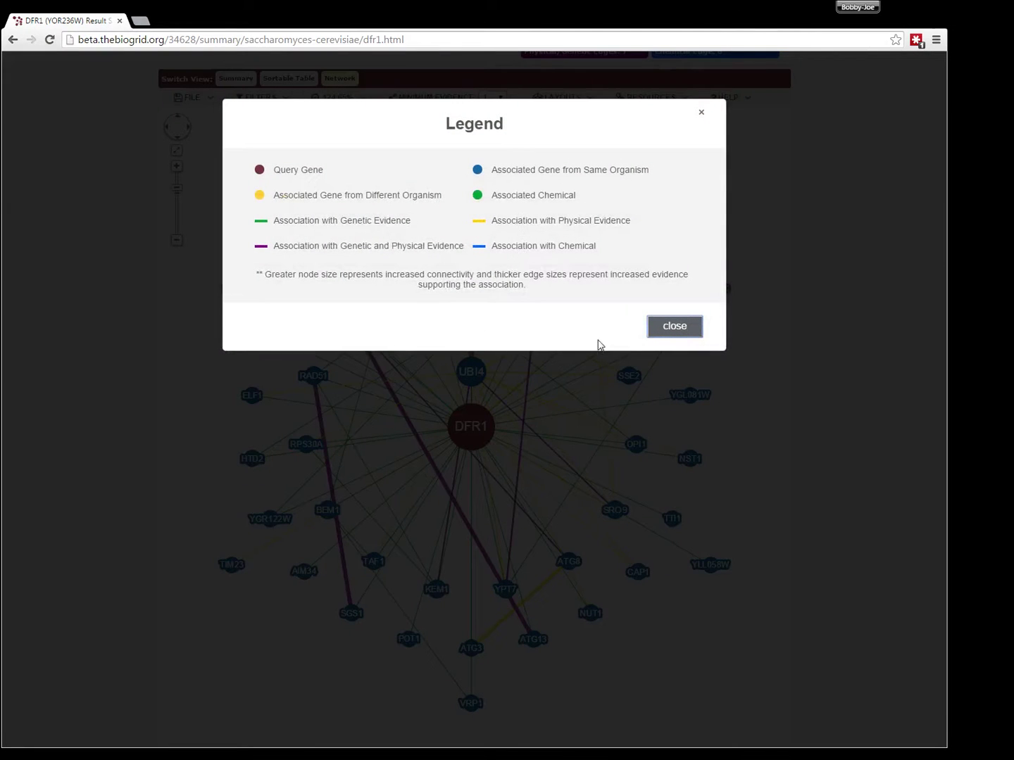
- Close the legend and nudge the MSH4 node slightly up and to the right
{"action": "left_click", "coordinate": [664, 329]}
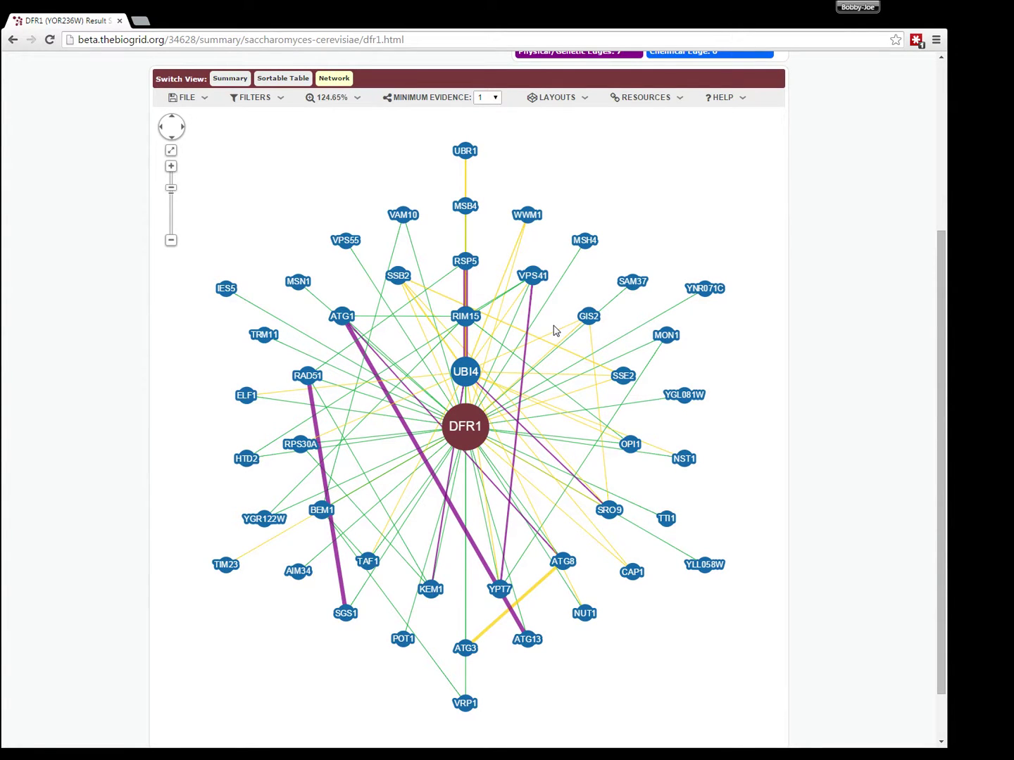
{"action": "left_click", "coordinate": [585, 243]}
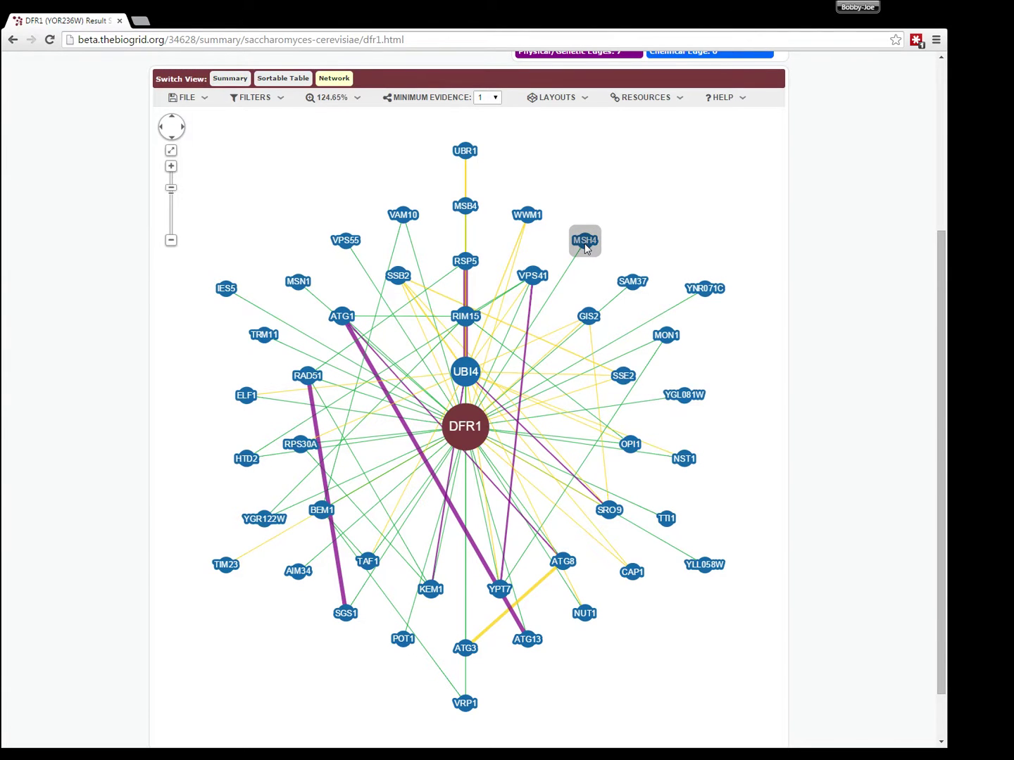
{"action": "mouse_move", "coordinate": [586, 248]}
{"action": "left_mouse_down"}
{"action": "mouse_move", "coordinate": [666, 187]}
{"action": "mouse_move", "coordinate": [659, 225]}
{"action": "mouse_move", "coordinate": [590, 230]}
{"action": "mouse_move", "coordinate": [590, 244]}
{"action": "left_mouse_up"}
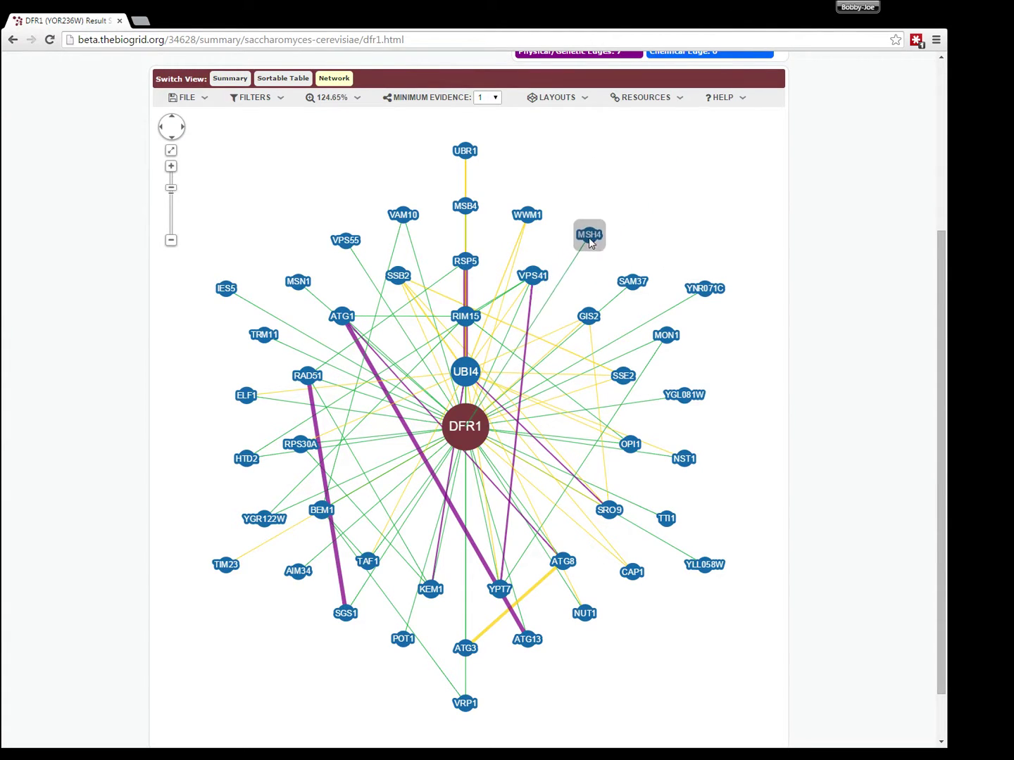
- Box-select the 11 upper-right nodes from UBR1 to MON1 and drag them right together
{"action": "left_click_drag", "start_coordinate": [434, 131], "coordinate": [737, 352]}
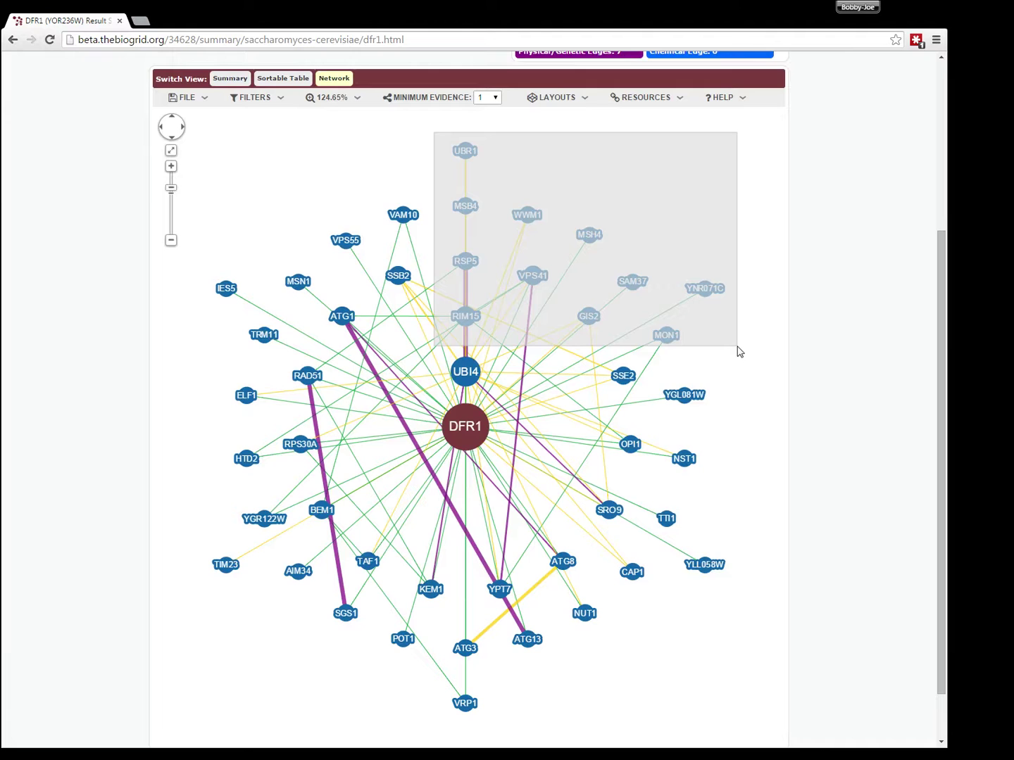
{"action": "left_click_drag", "start_coordinate": [737, 351], "coordinate": [751, 357]}
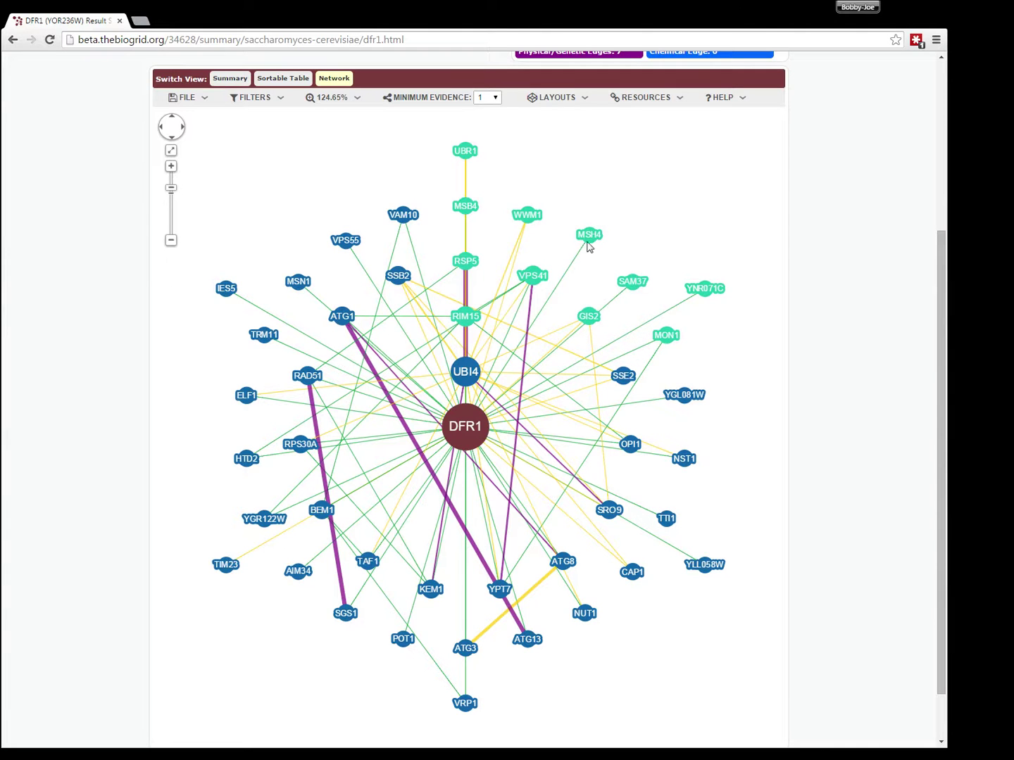
{"action": "mouse_move", "coordinate": [588, 245]}
{"action": "left_mouse_down"}
{"action": "mouse_move", "coordinate": [654, 206]}
{"action": "mouse_move", "coordinate": [616, 246]}
{"action": "mouse_move", "coordinate": [591, 235]}
{"action": "left_mouse_up"}
- Put the node group back, deselect it, then view and close the ATG1–ATG13 association evidence
{"action": "left_click", "coordinate": [647, 229]}
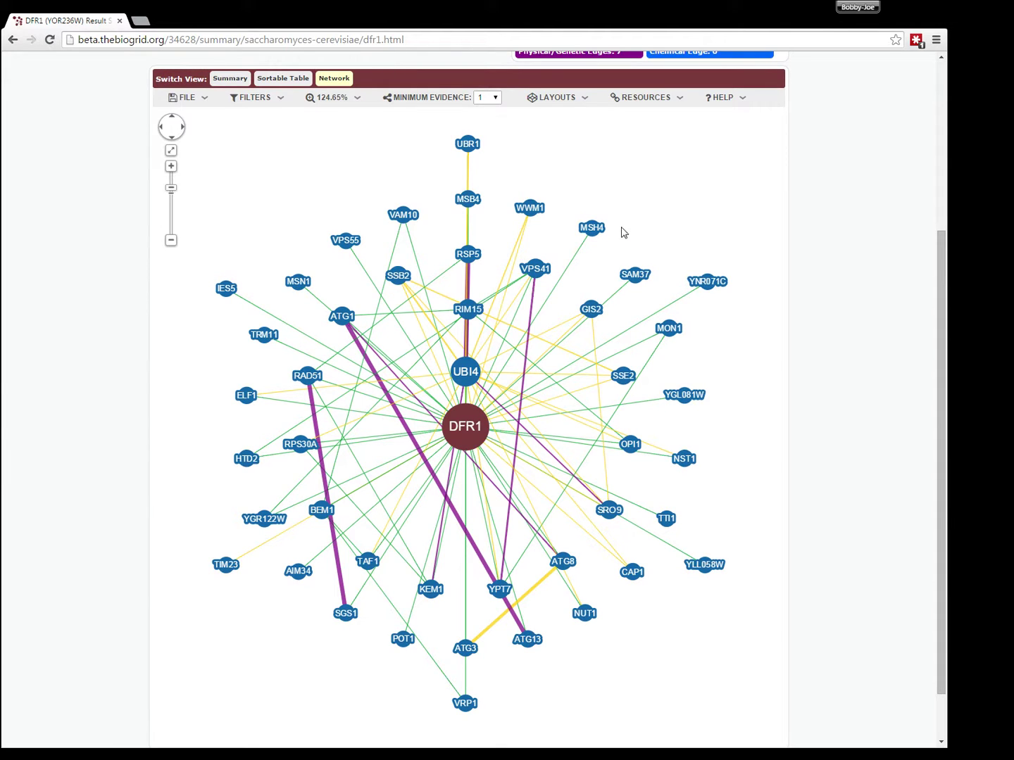
{"action": "left_click", "coordinate": [405, 429]}
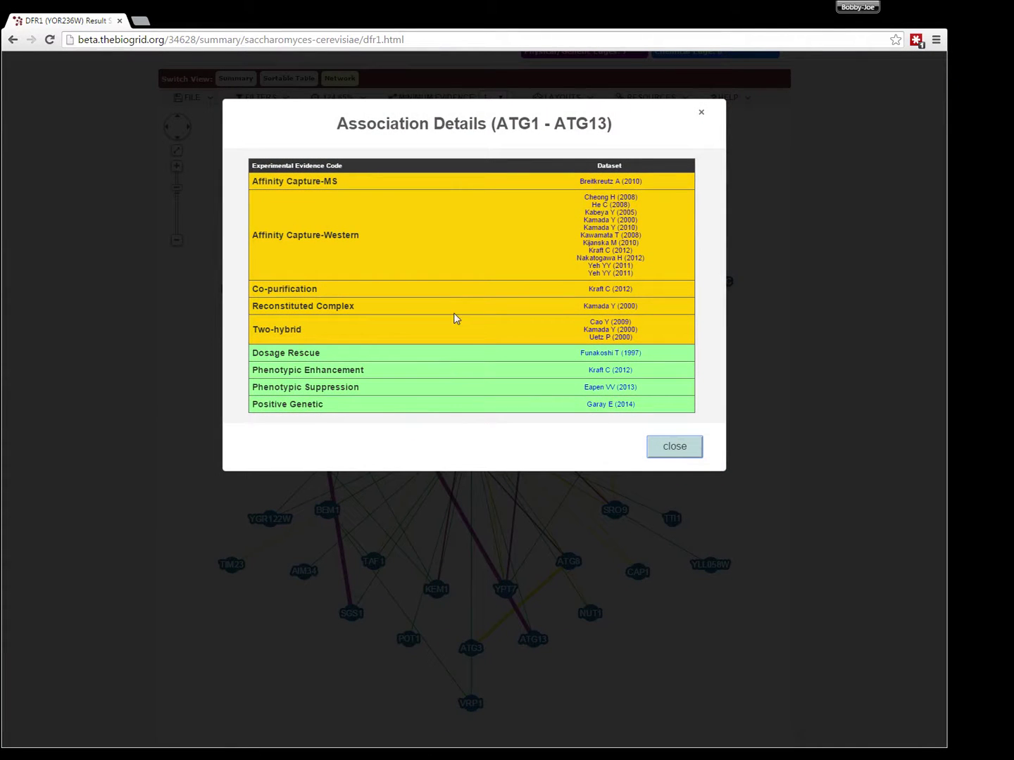
{"action": "left_click", "coordinate": [659, 447]}
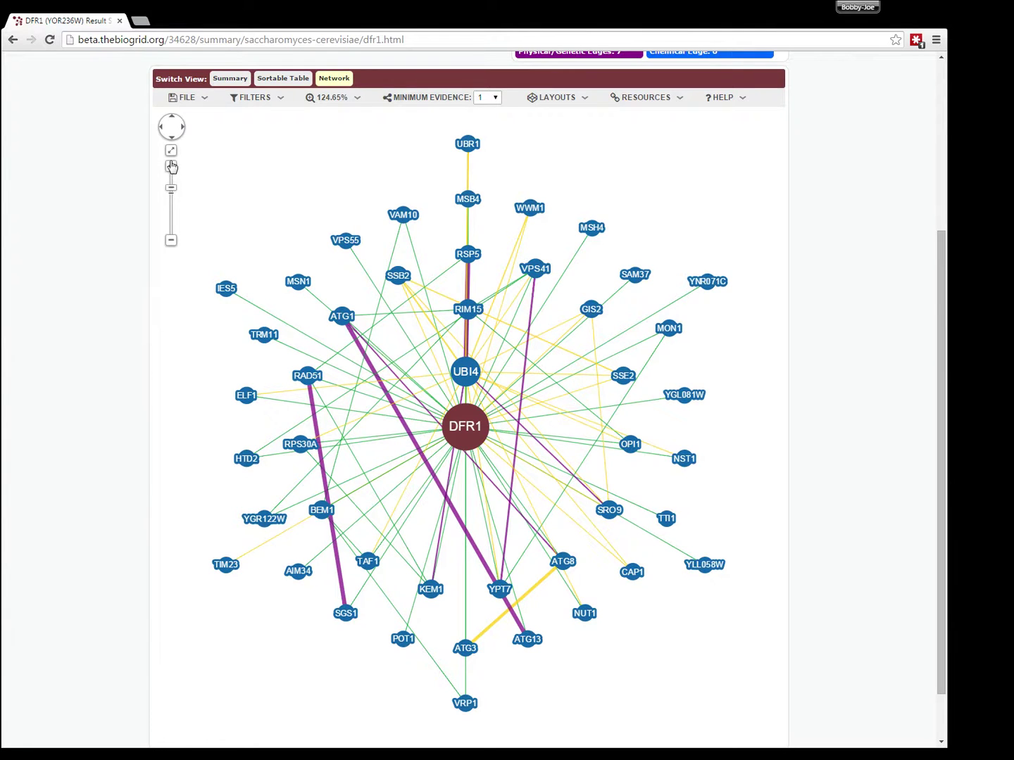
{"action": "left_click", "coordinate": [171, 167]}
{"action": "left_click", "coordinate": [170, 241]}
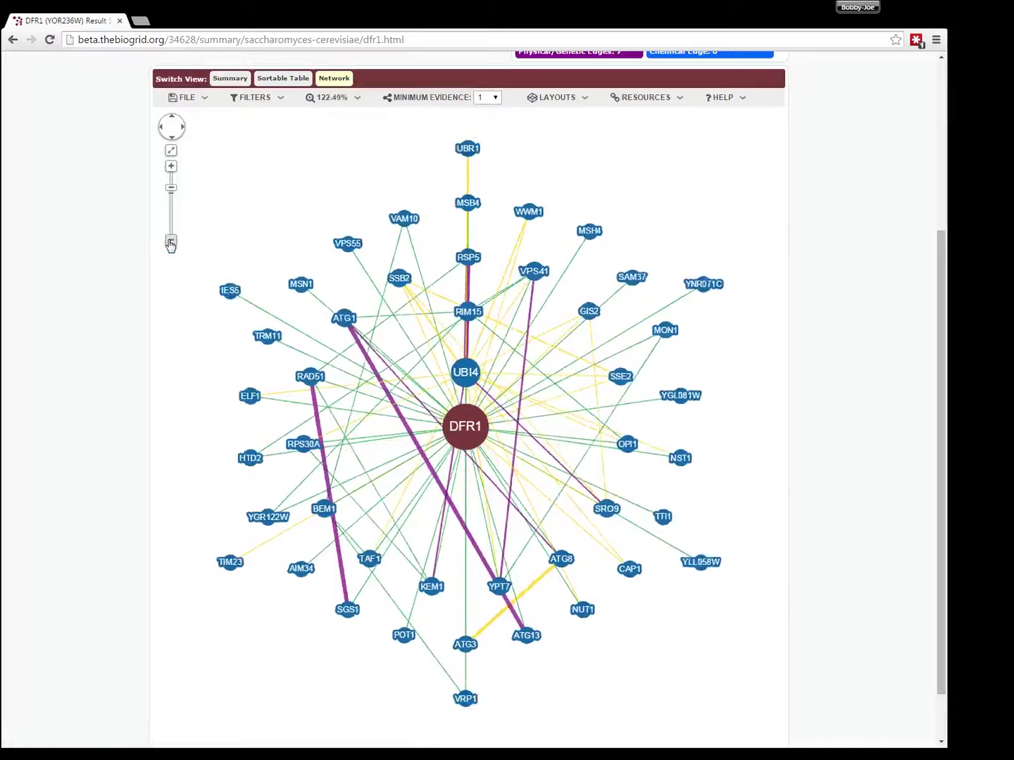
{"action": "left_click", "coordinate": [171, 168]}
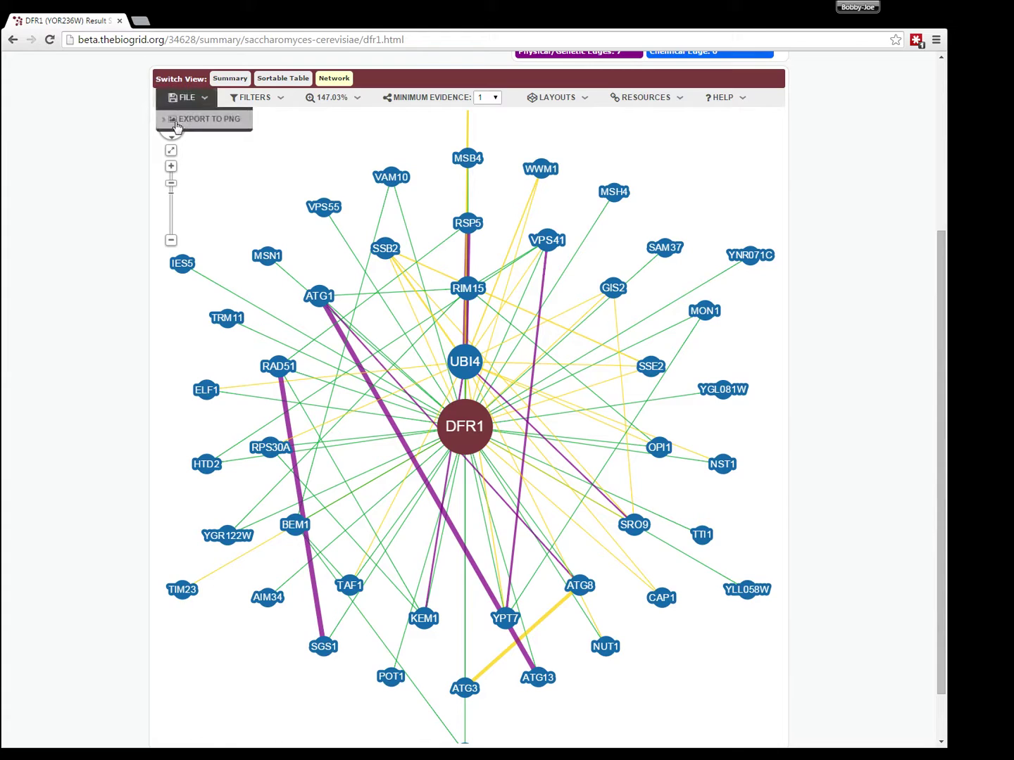
{"action": "mouse_move", "coordinate": [174, 139]}
{"action": "left_mouse_down"}
{"action": "mouse_move", "coordinate": [164, 128]}
{"action": "mouse_move", "coordinate": [177, 124]}
{"action": "mouse_move", "coordinate": [167, 138]}
{"action": "left_mouse_up"}
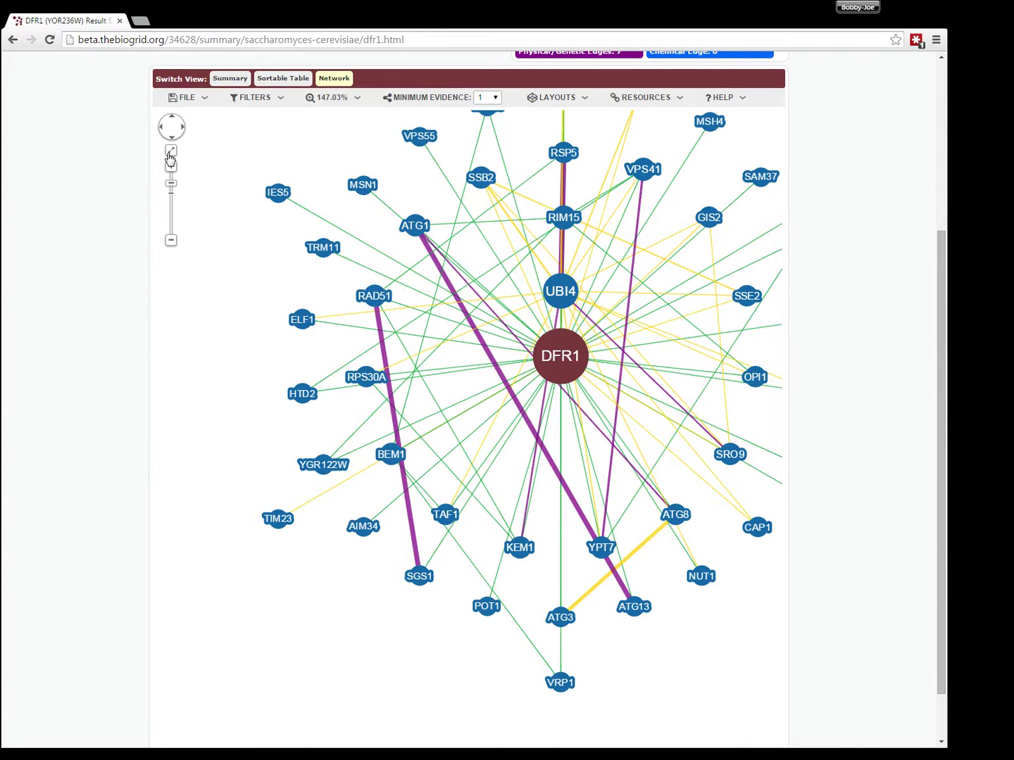
{"action": "left_click", "coordinate": [169, 156]}
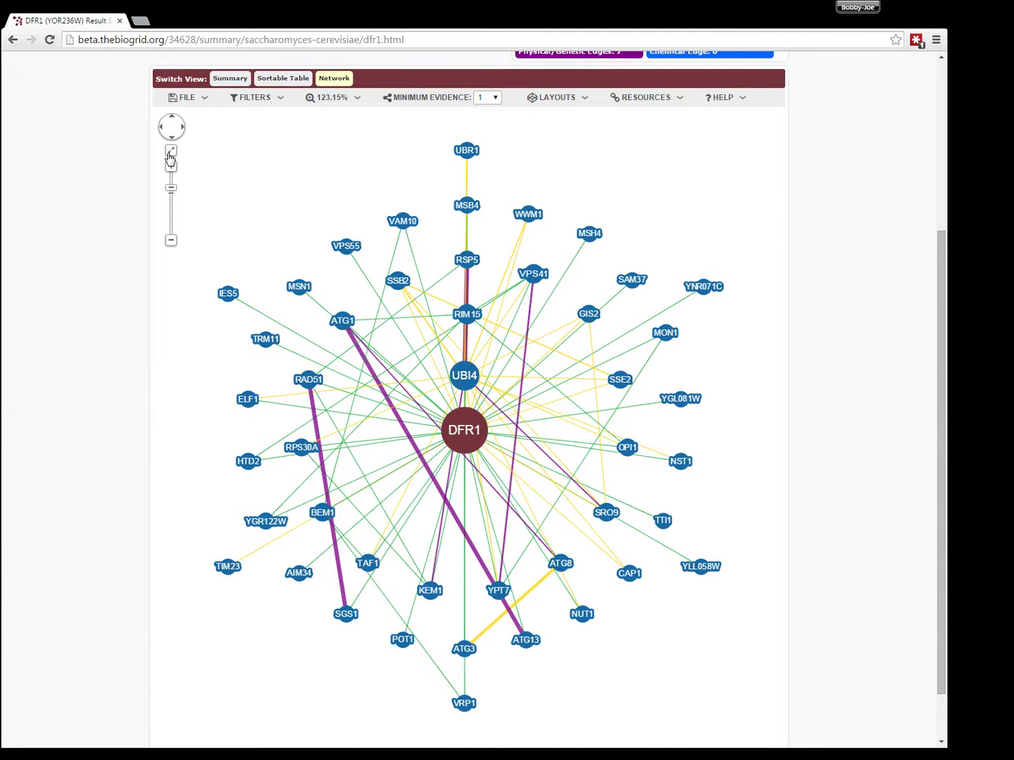
- Open the FILTERS dropdown from the network toolbar's FILE menu
{"action": "left_click", "coordinate": [181, 100]}
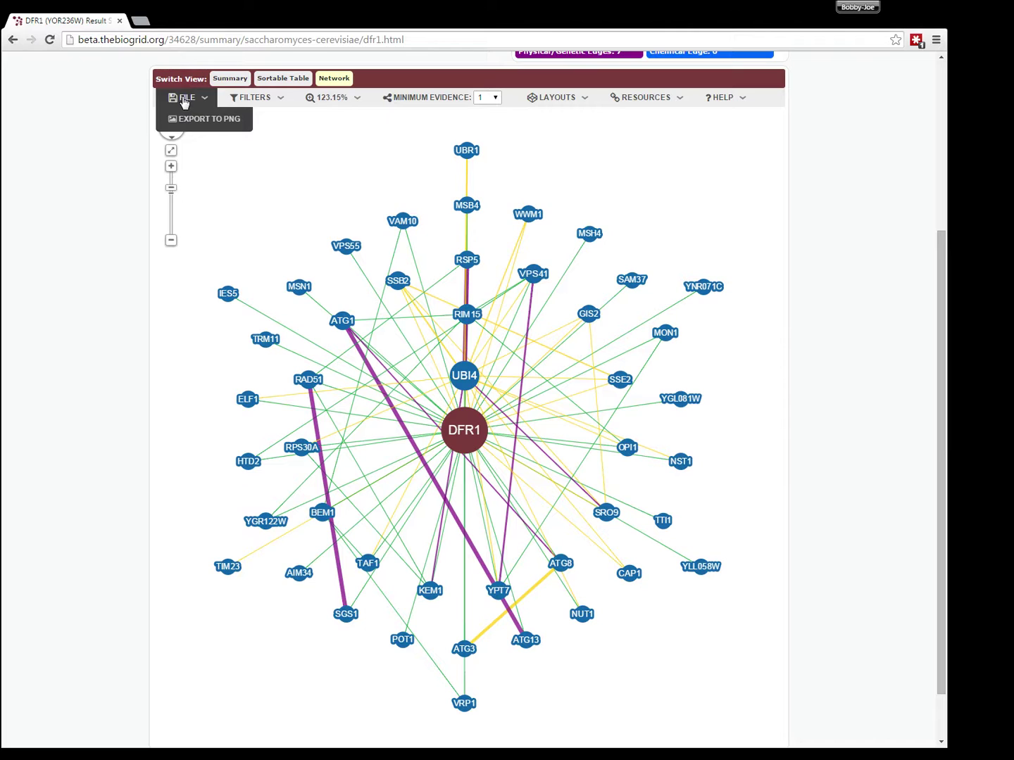
{"action": "left_click", "coordinate": [253, 100]}
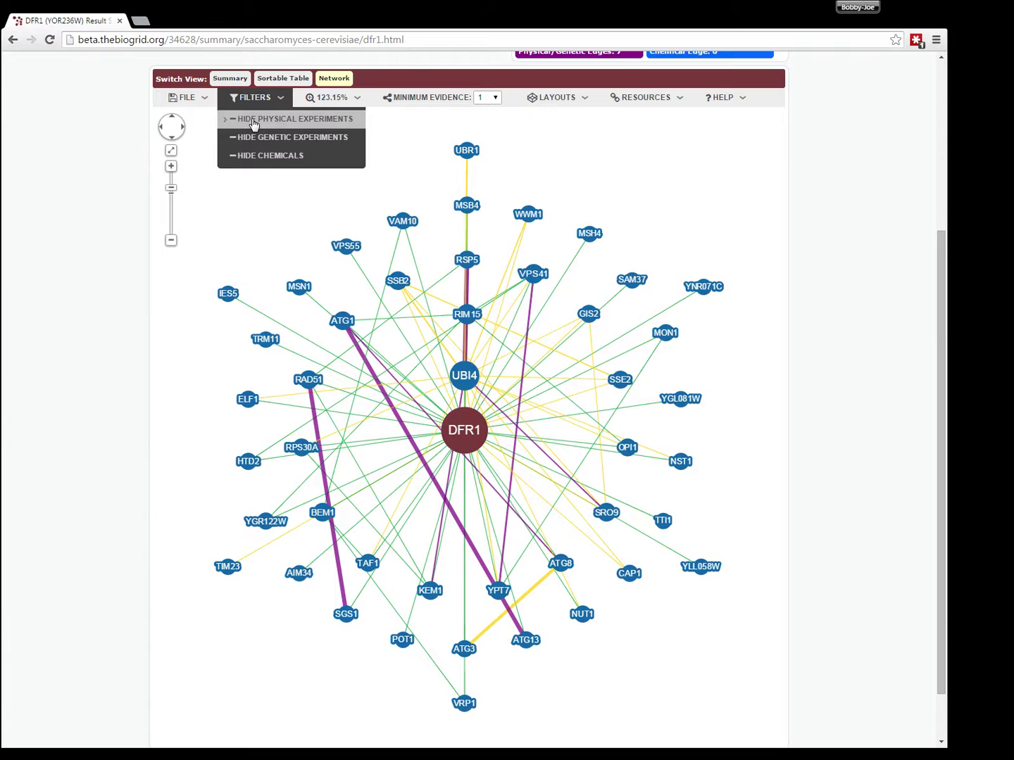
- Hide and re-show physical experiment interactions, then do the same for genetic experiments
{"action": "left_click", "coordinate": [254, 124]}
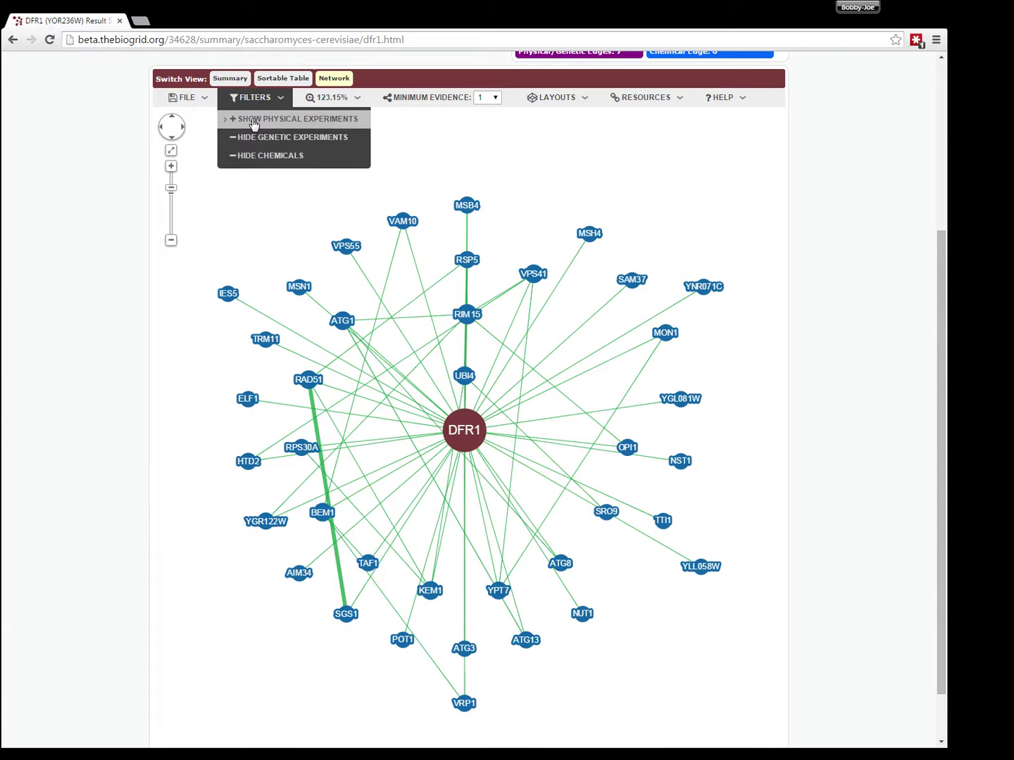
{"action": "left_click", "coordinate": [255, 124]}
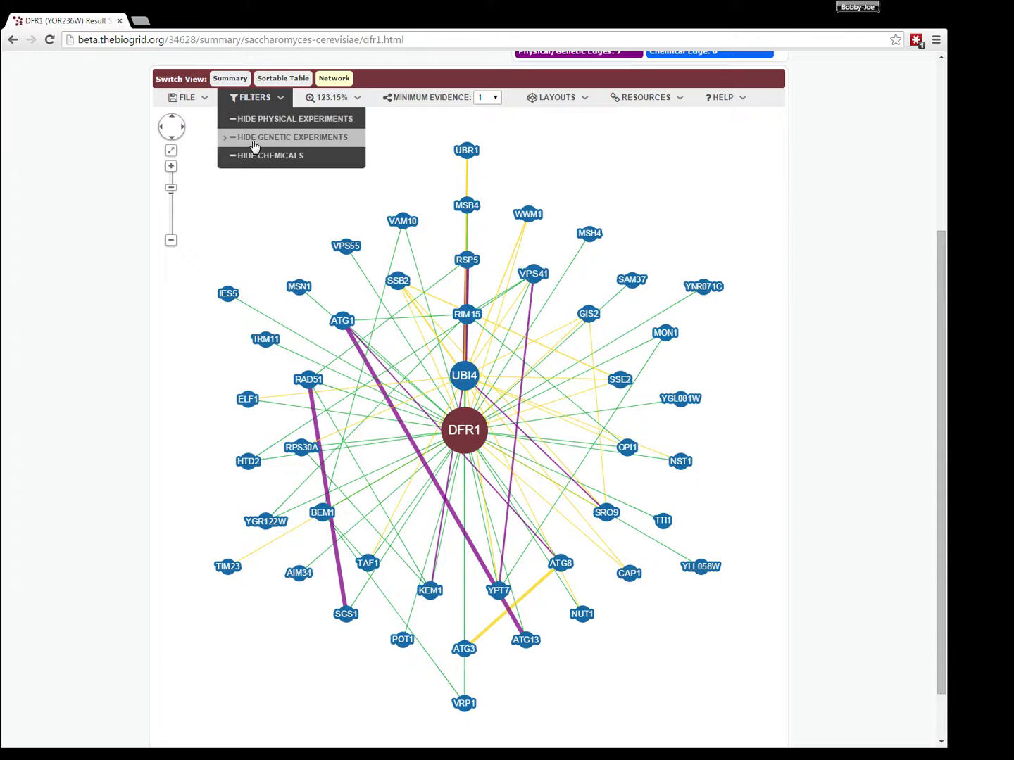
{"action": "left_click", "coordinate": [254, 143]}
{"action": "left_click", "coordinate": [257, 146]}
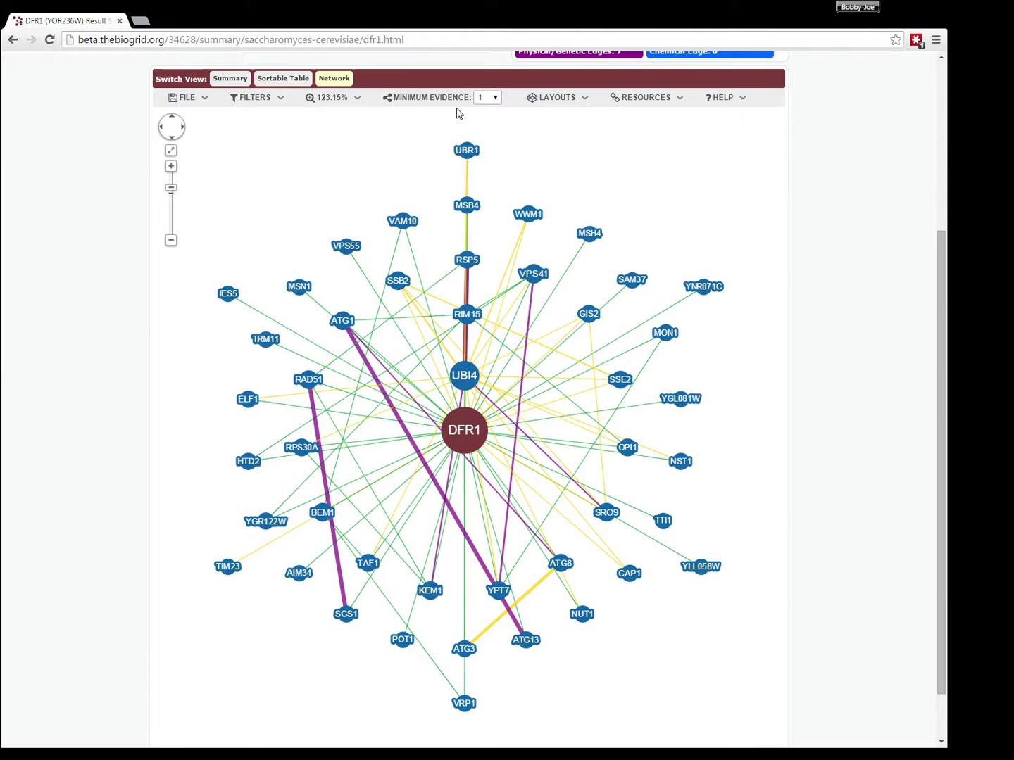
- Raise minimum evidence to 5, then view and close the SGS1–RAD51 association evidence
{"action": "left_click", "coordinate": [497, 100]}
{"action": "key", "text": "5"}
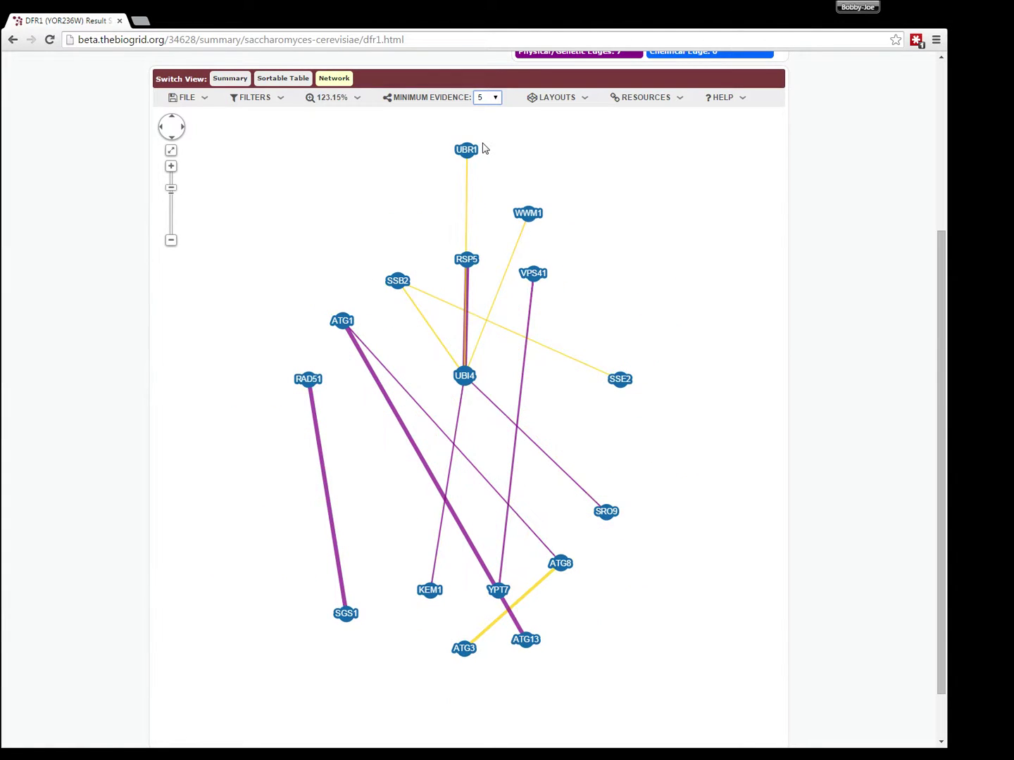
{"action": "left_click", "coordinate": [328, 499]}
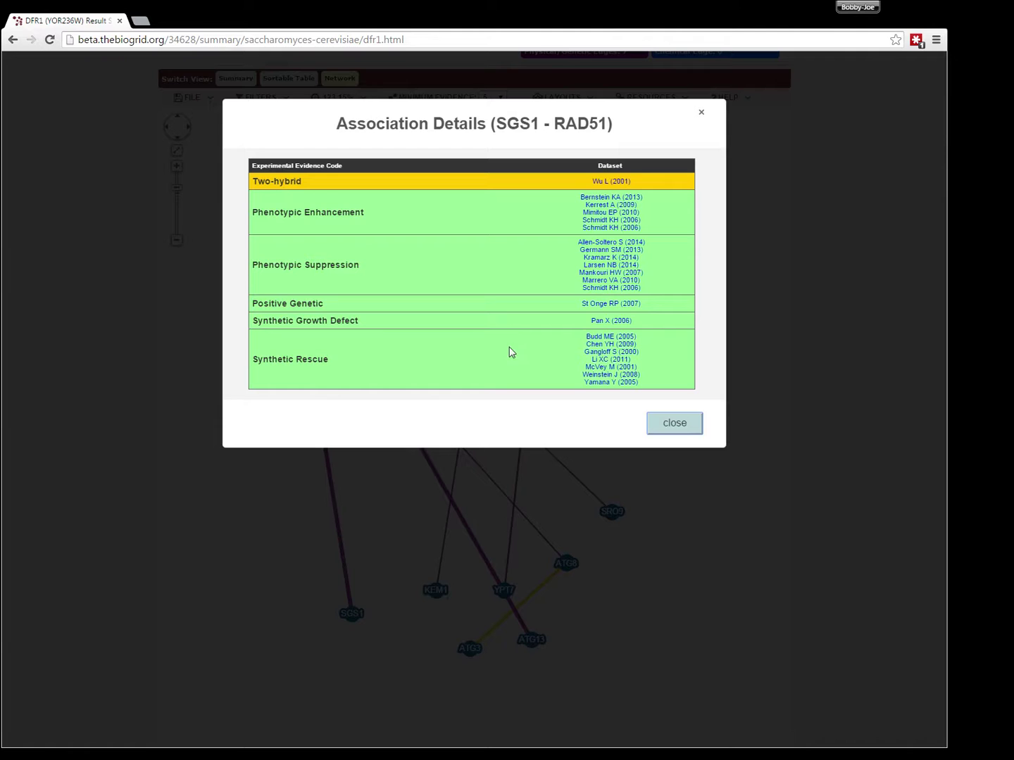
{"action": "left_click", "coordinate": [677, 424]}
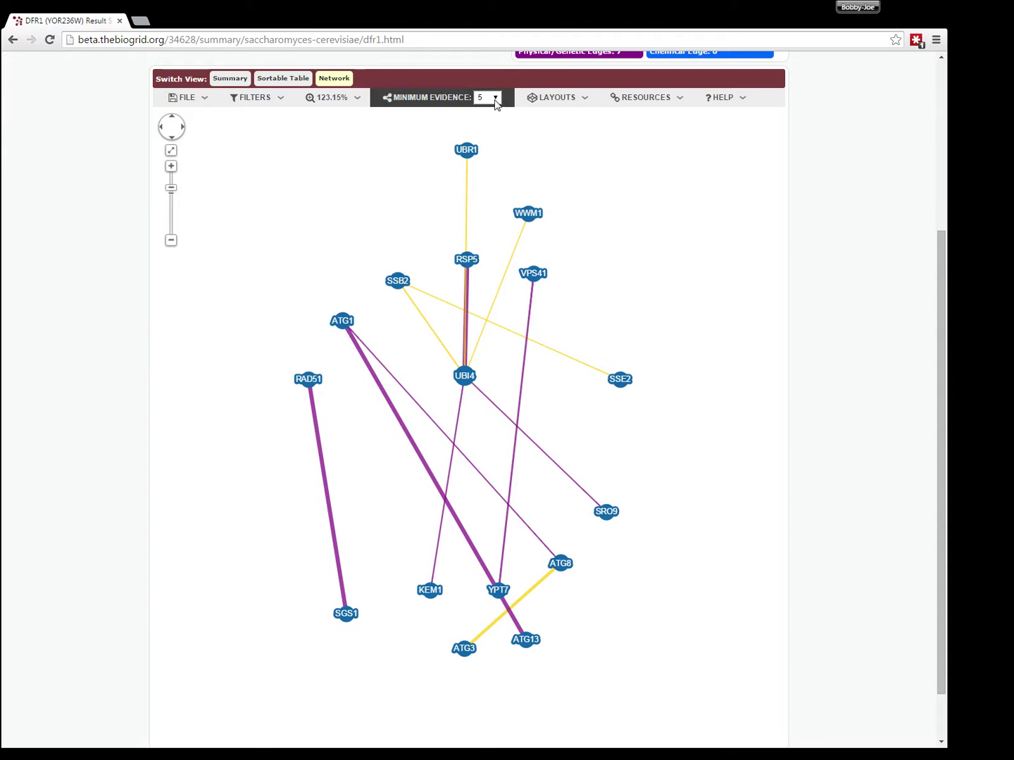
- Lower the minimum evidence to 3, then back down to 1
{"action": "left_click", "coordinate": [483, 126]}
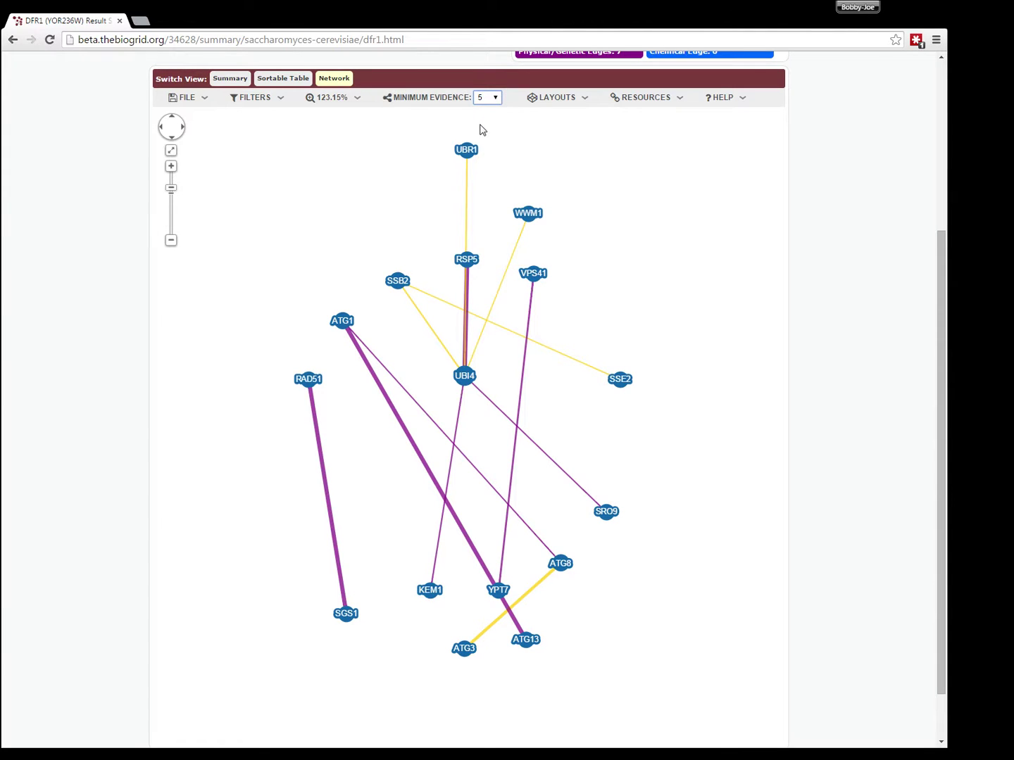
{"action": "left_click", "coordinate": [495, 101]}
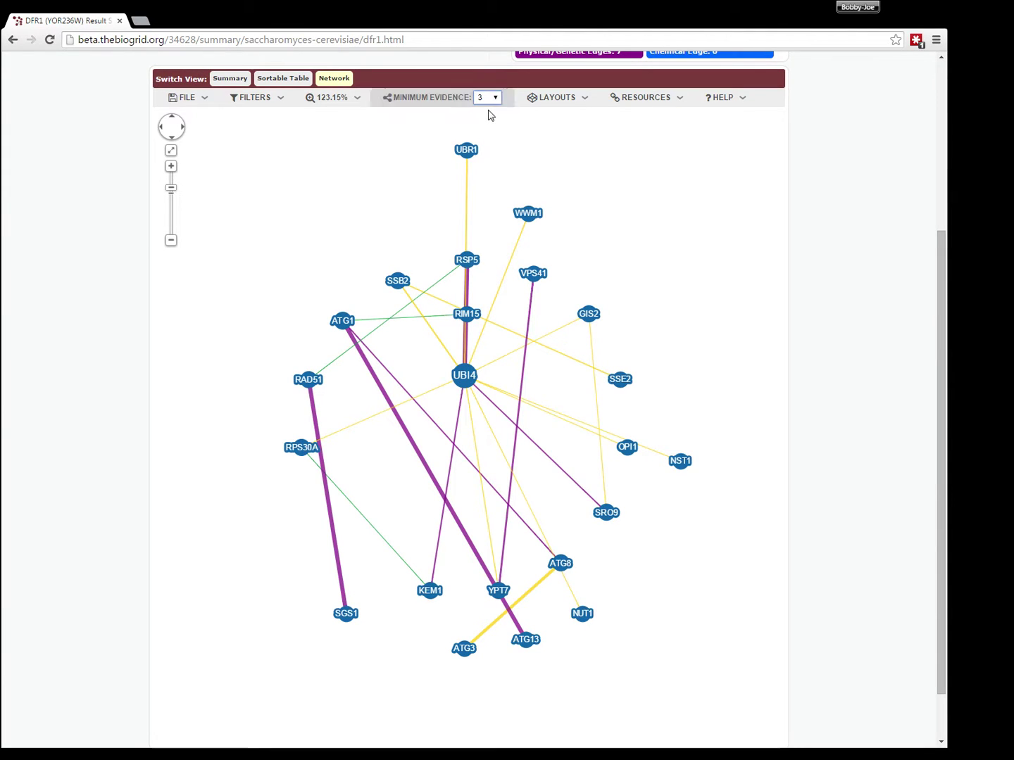
{"action": "left_click", "coordinate": [493, 112]}
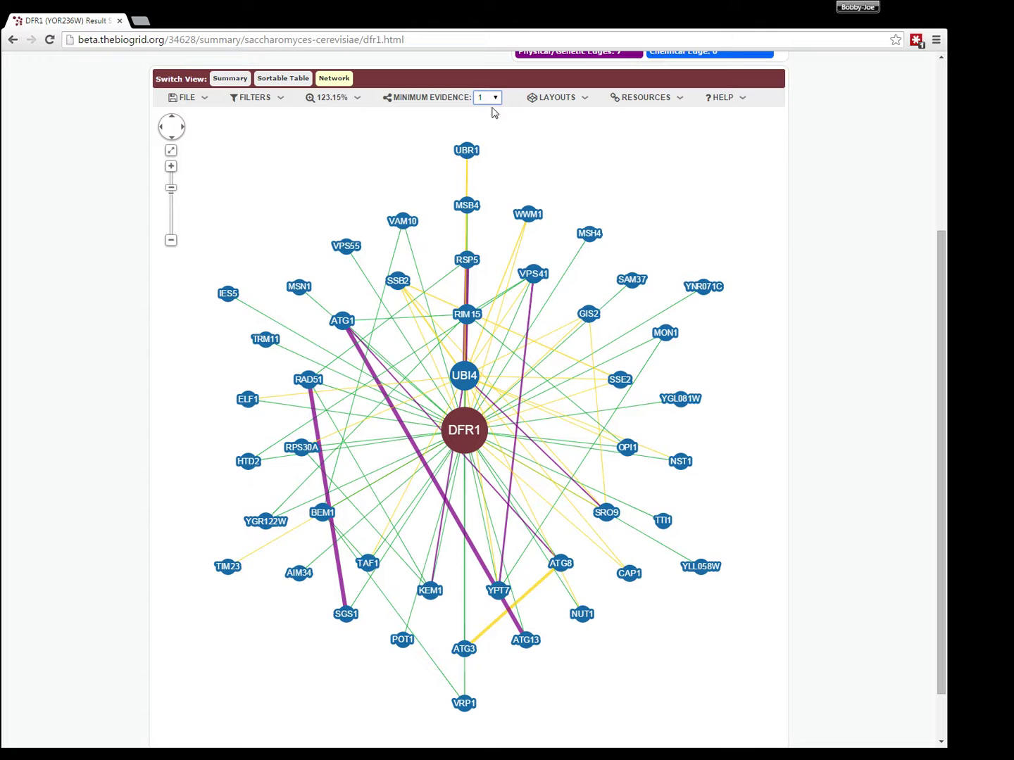
{"action": "mouse_move", "coordinate": [575, 101]}
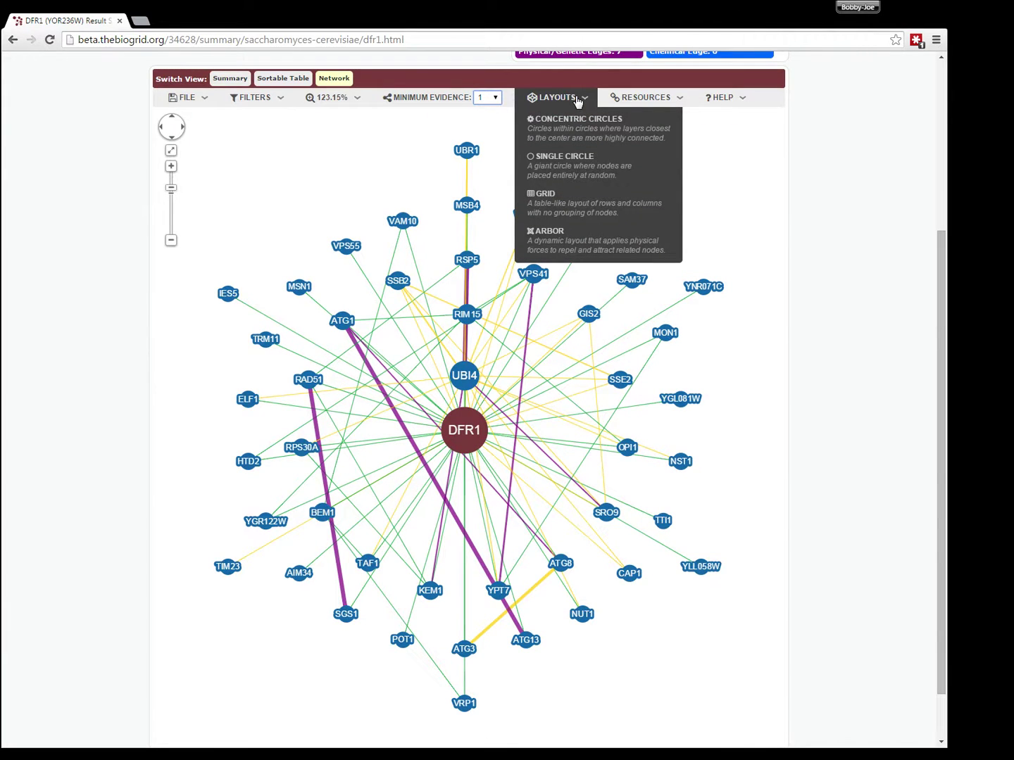
{"action": "left_click", "coordinate": [573, 167]}
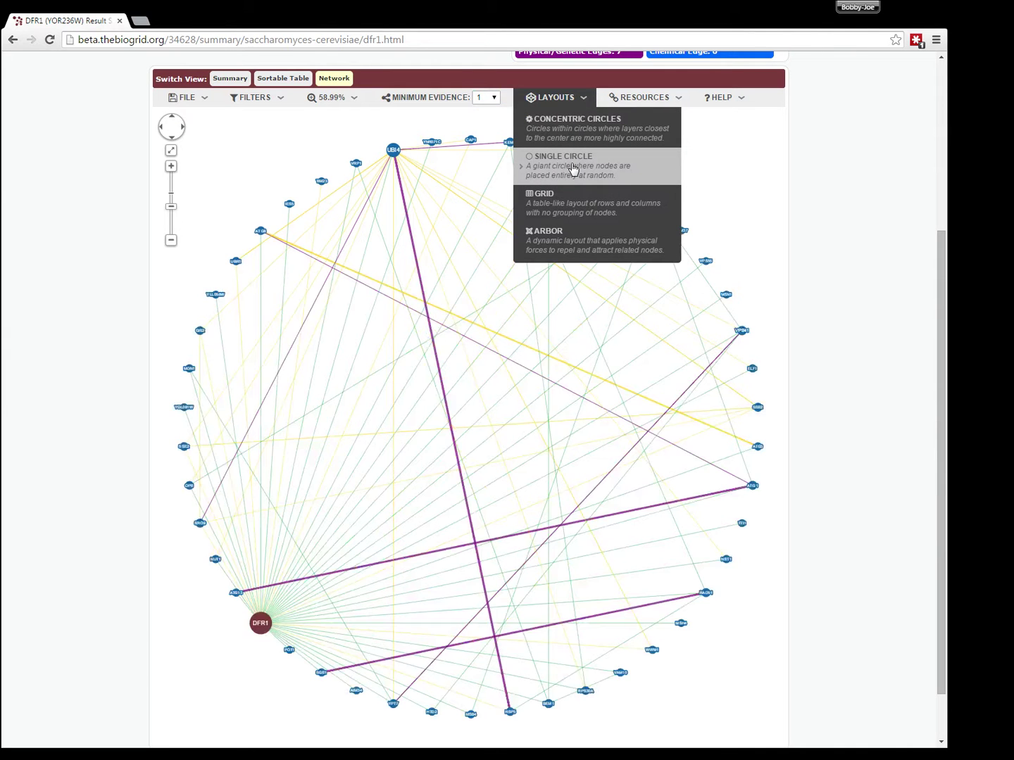
{"action": "left_click", "coordinate": [559, 205]}
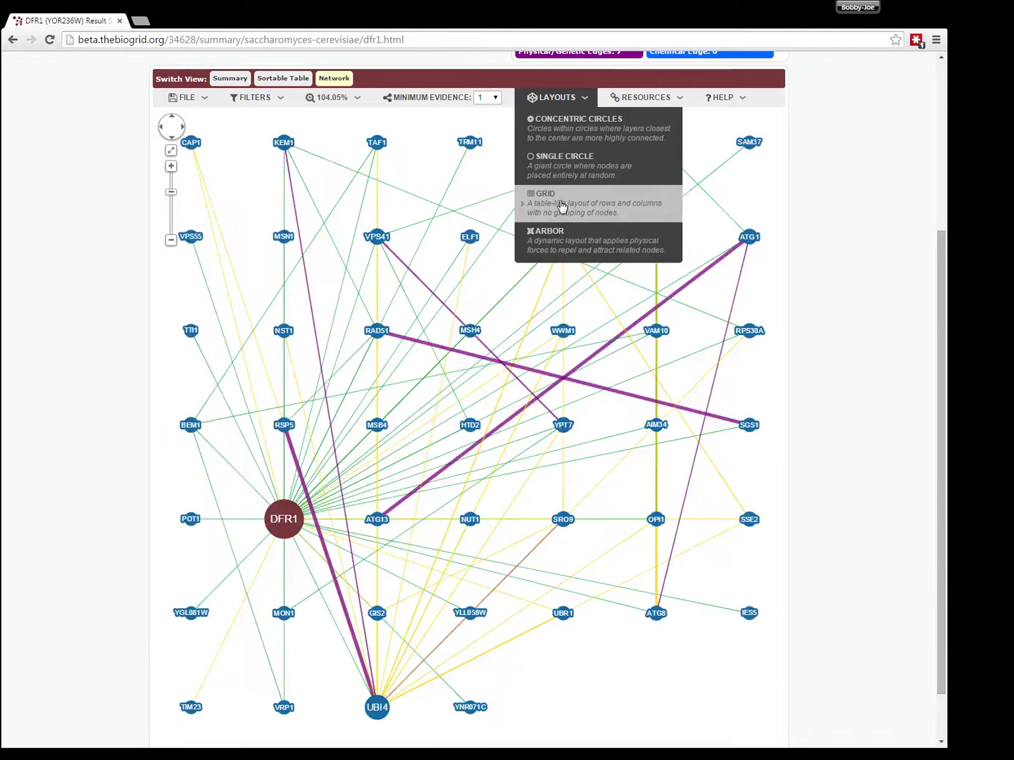
{"action": "left_click", "coordinate": [568, 251]}
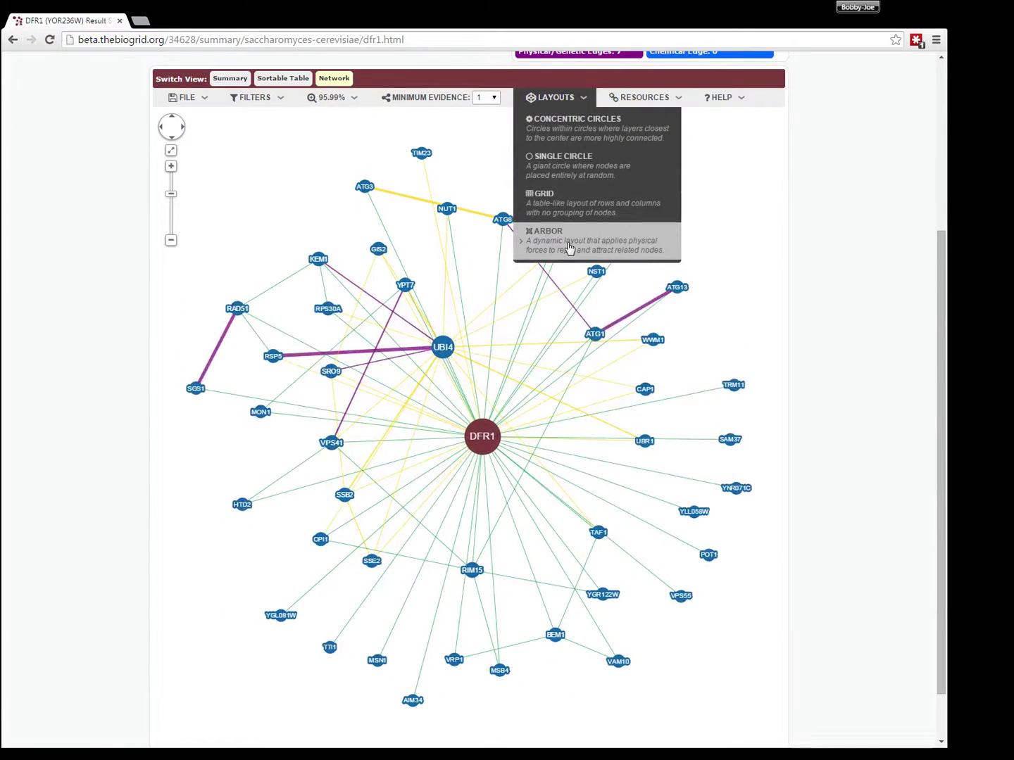
{"action": "left_click", "coordinate": [561, 134]}
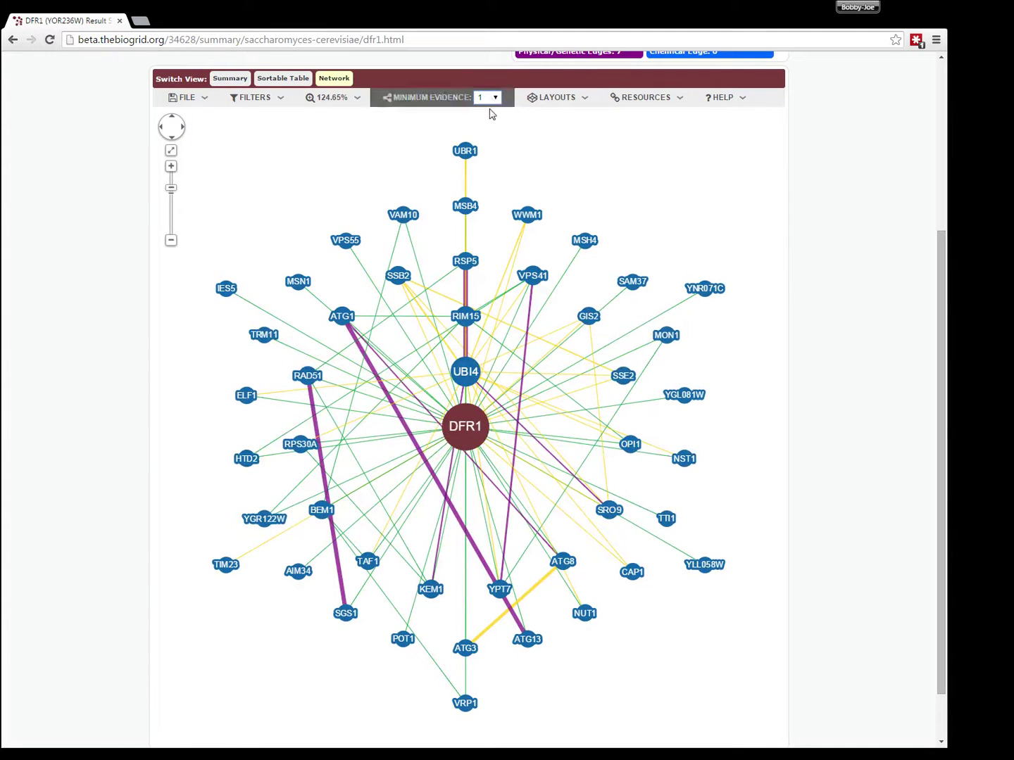
- Set minimum evidence to 3 and apply the Concentric Circles layout
{"action": "left_click", "coordinate": [484, 133]}
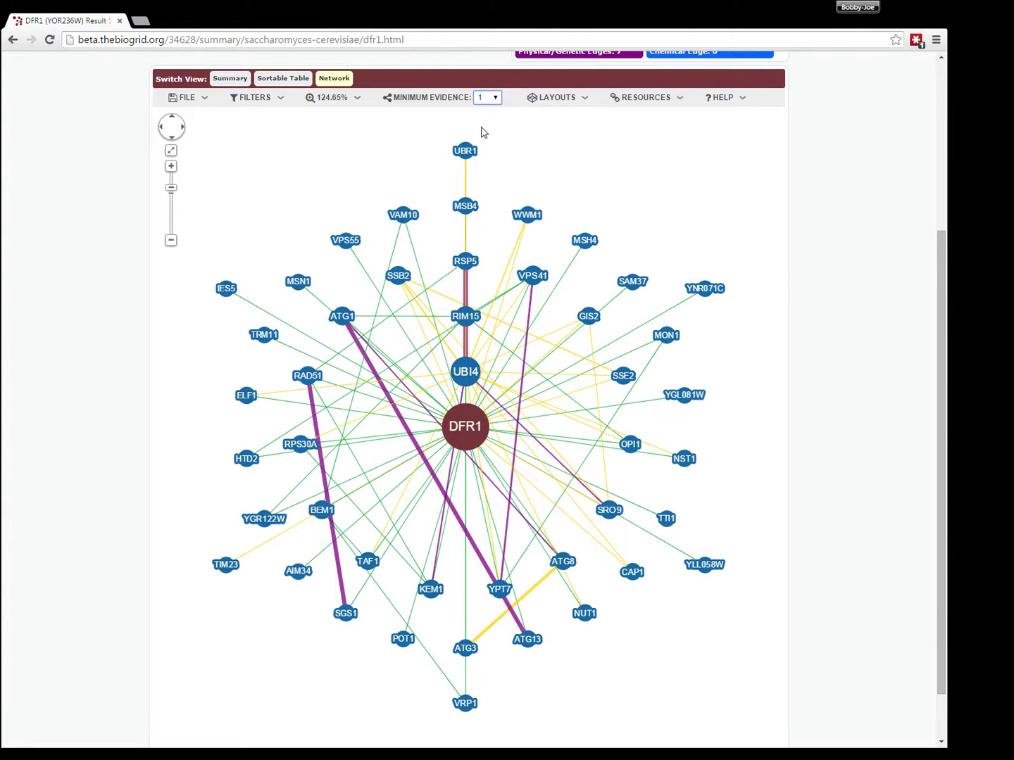
{"action": "left_click", "coordinate": [578, 100]}
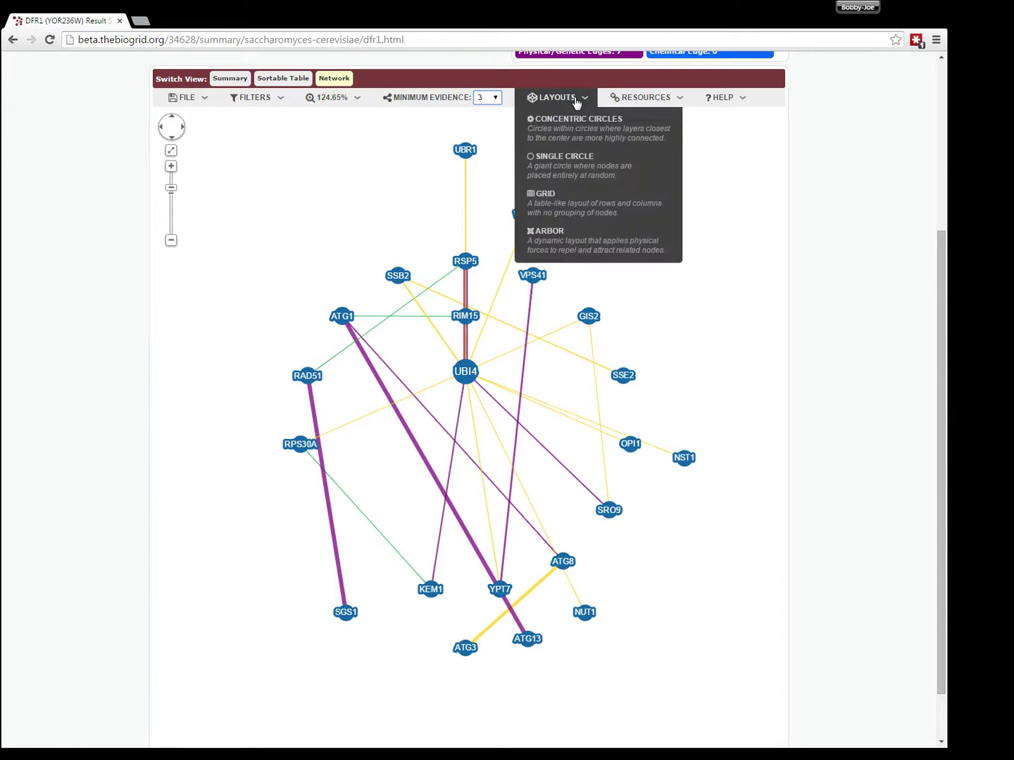
{"action": "left_click", "coordinate": [572, 125]}
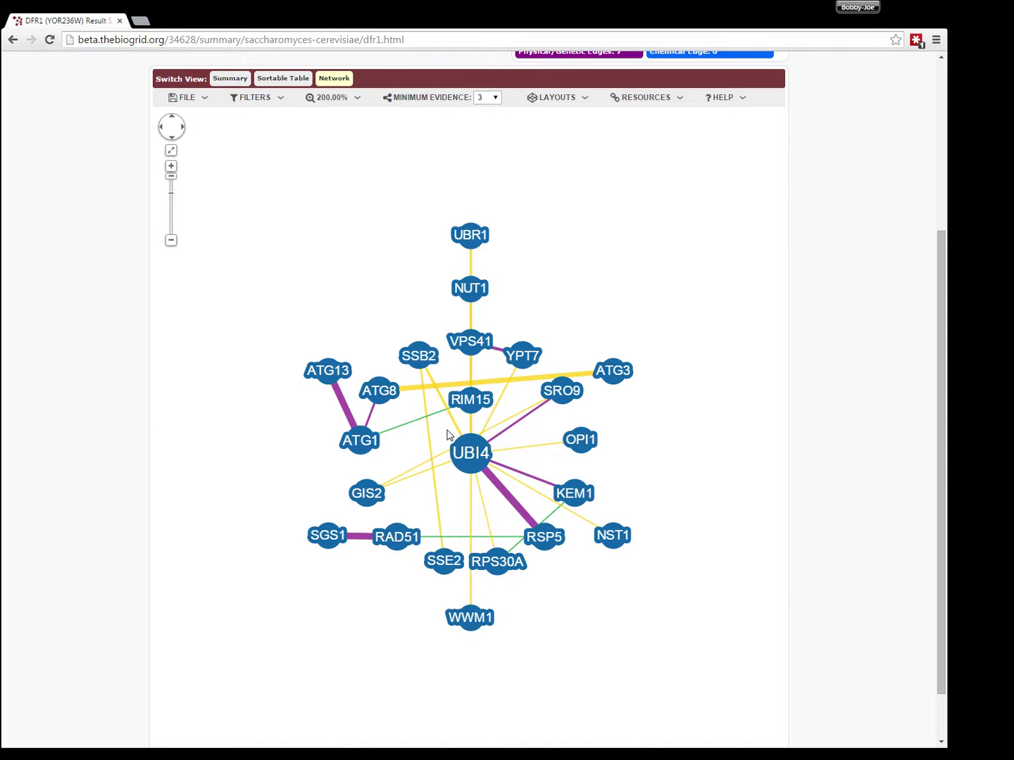
- Use NUT1's Show Neighbors action to isolate NUT1 with its neighbour UBI4
{"action": "right_click", "coordinate": [469, 295]}
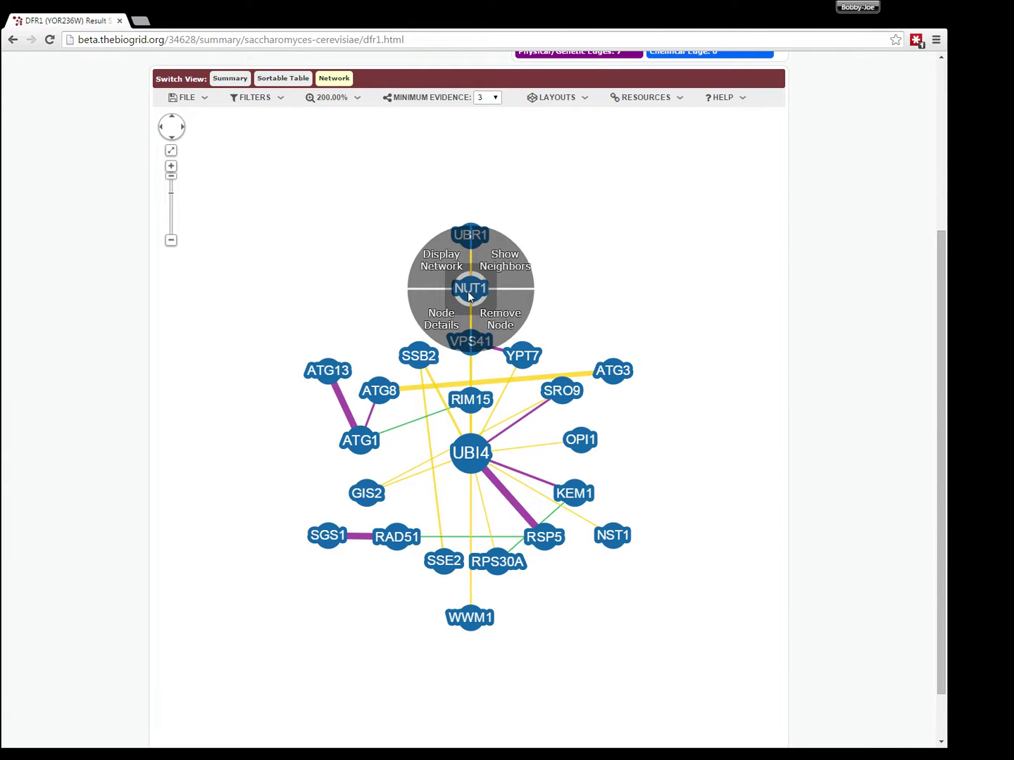
{"action": "left_click", "coordinate": [502, 270]}
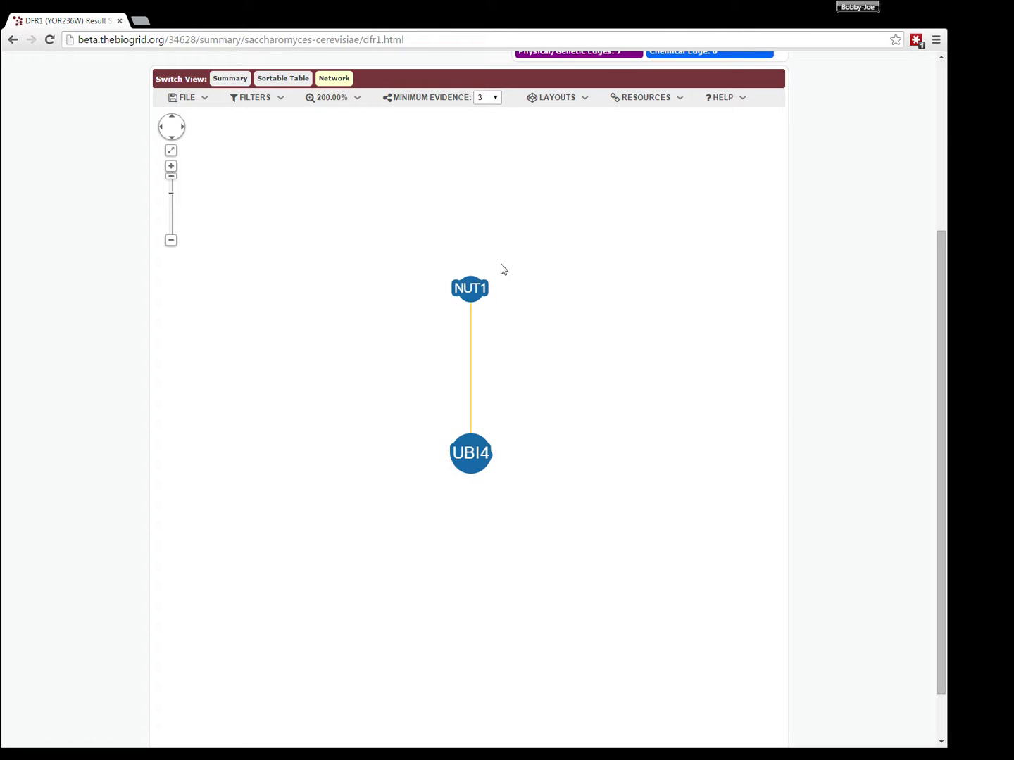
{"action": "right_click", "coordinate": [472, 297]}
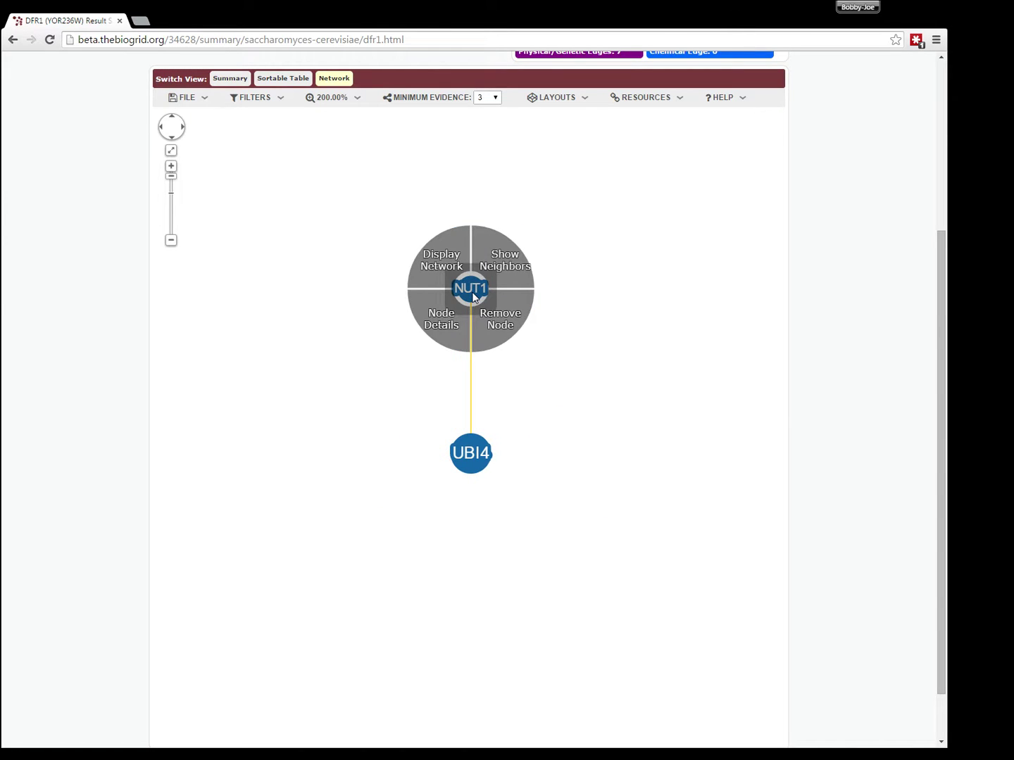
- View NUT1's node details, including its description and aliases, and close them
{"action": "left_click", "coordinate": [442, 322]}
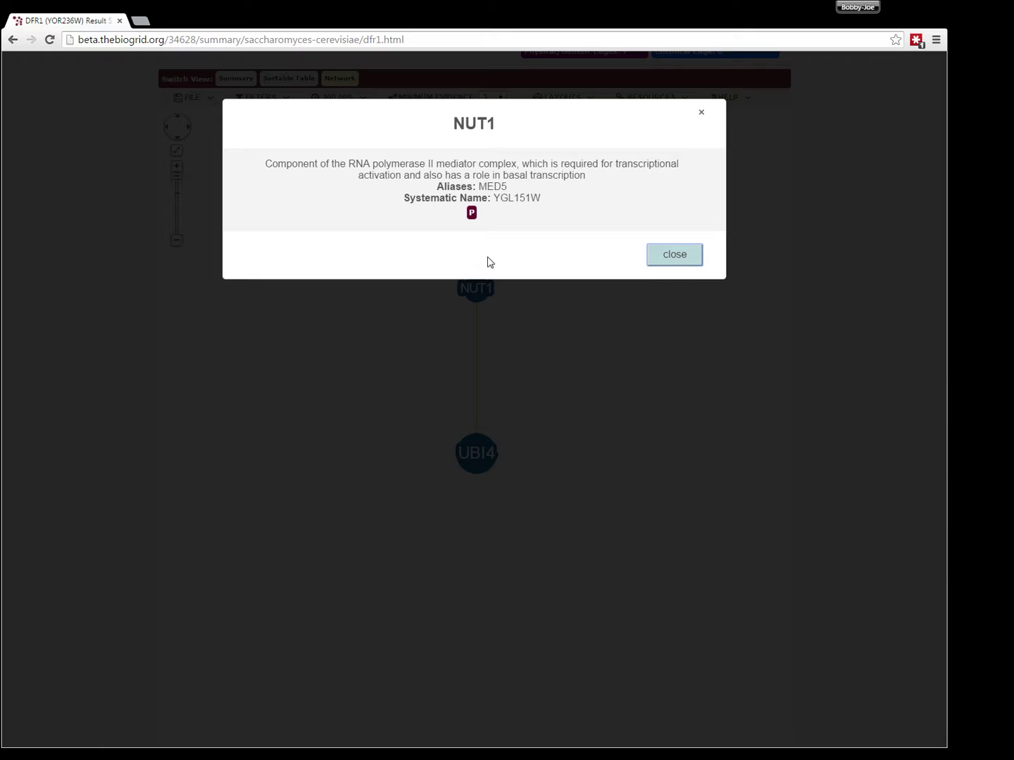
{"action": "left_click", "coordinate": [668, 257]}
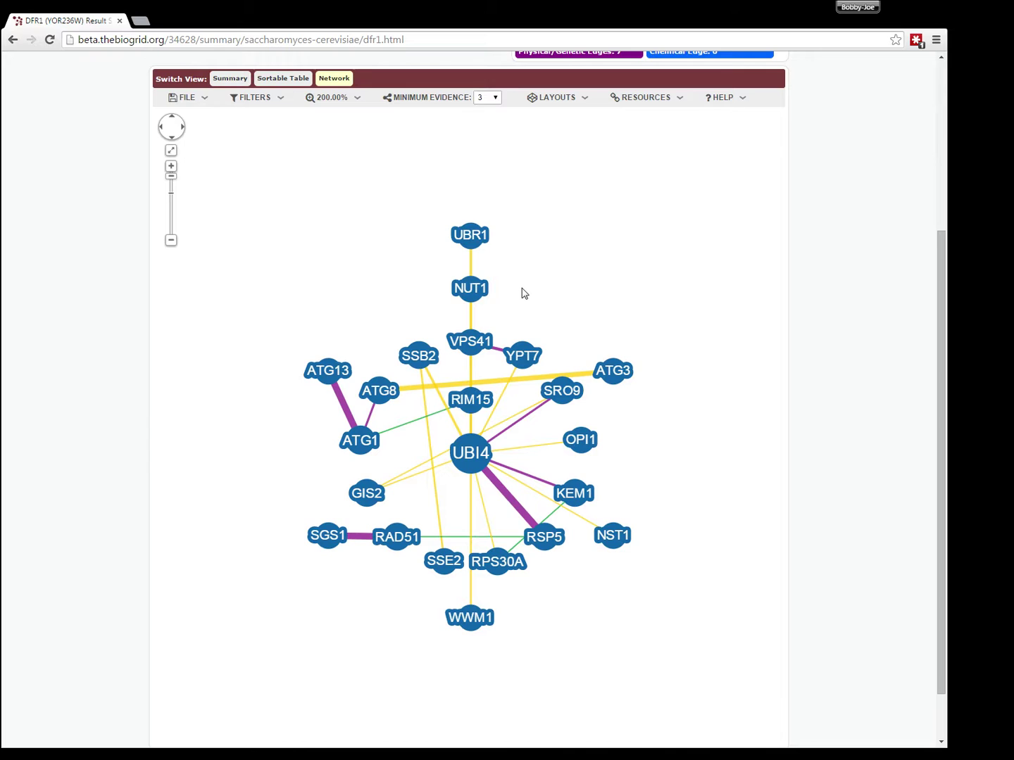
- Display NUT1's own network from its node menu and scroll to view its 54-node graph
{"action": "left_click", "coordinate": [480, 290]}
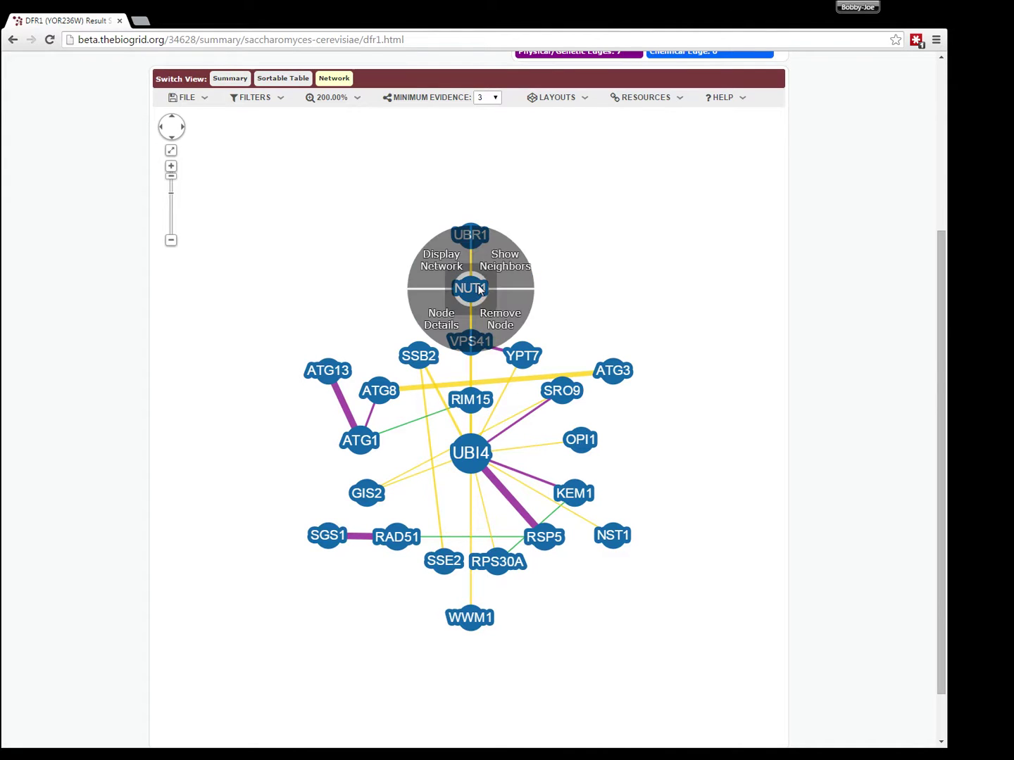
{"action": "left_click", "coordinate": [446, 267]}
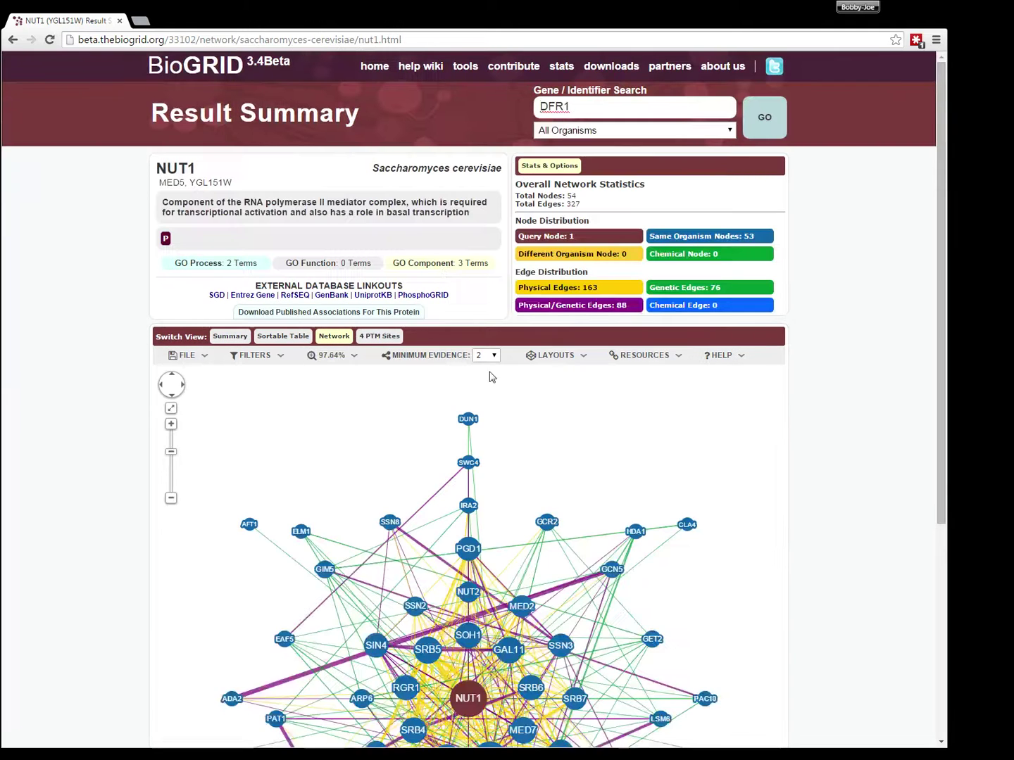
{"action": "scroll", "coordinate": [525, 414], "scroll_direction": "down", "scroll_amount": 5}
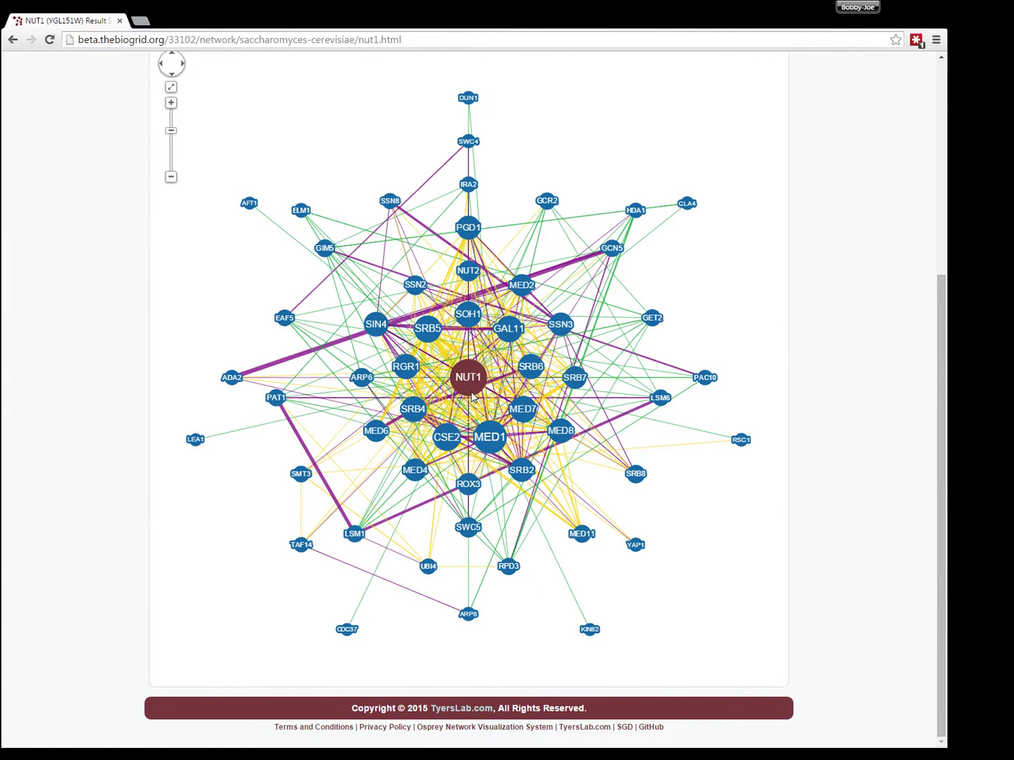
- Display SRB7's network, then SGS1's network from it, and scroll down to SGS1's graph
{"action": "right_click", "coordinate": [569, 381]}
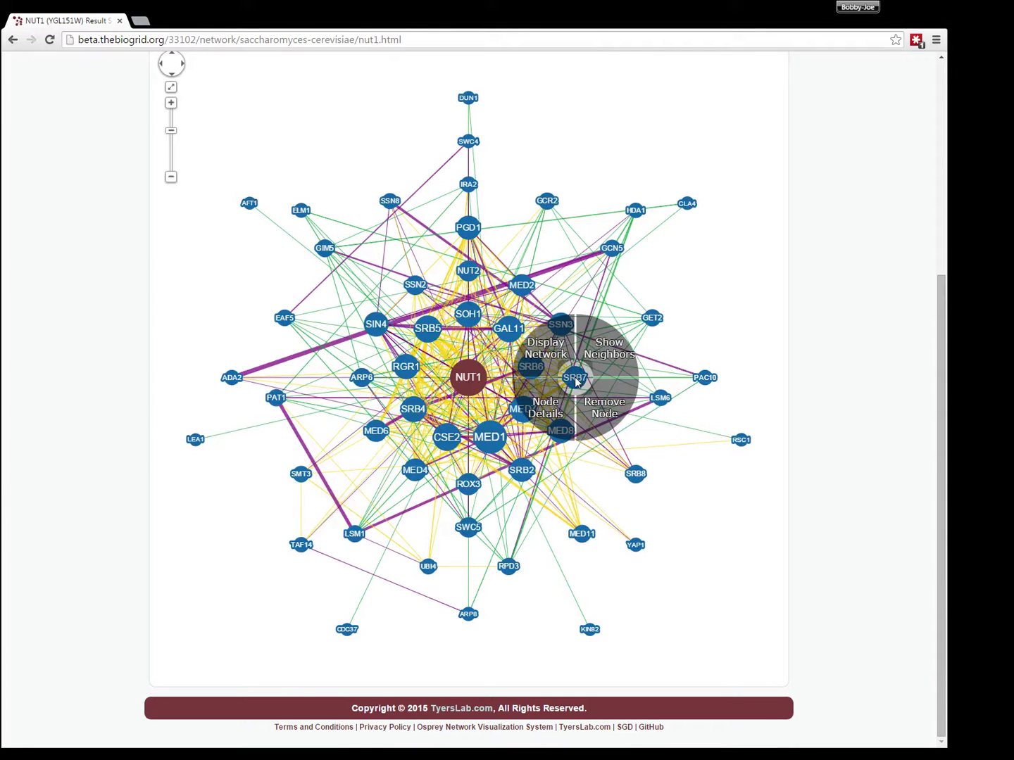
{"action": "left_click", "coordinate": [542, 357]}
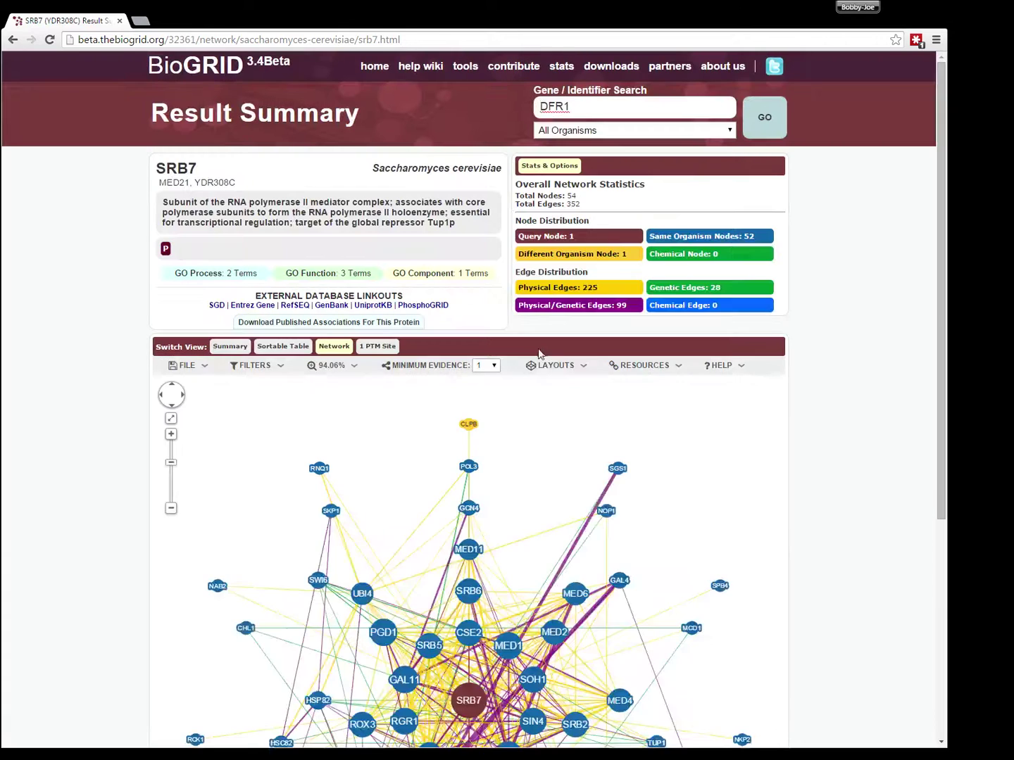
{"action": "right_click", "coordinate": [615, 470]}
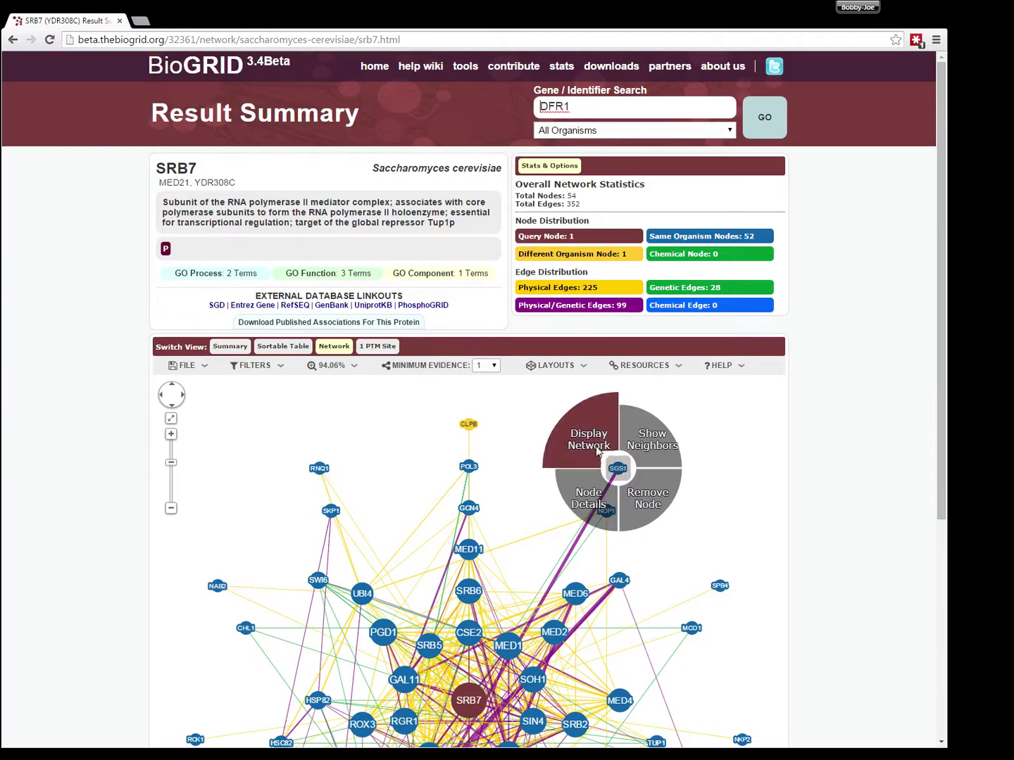
{"action": "left_click", "coordinate": [595, 448]}
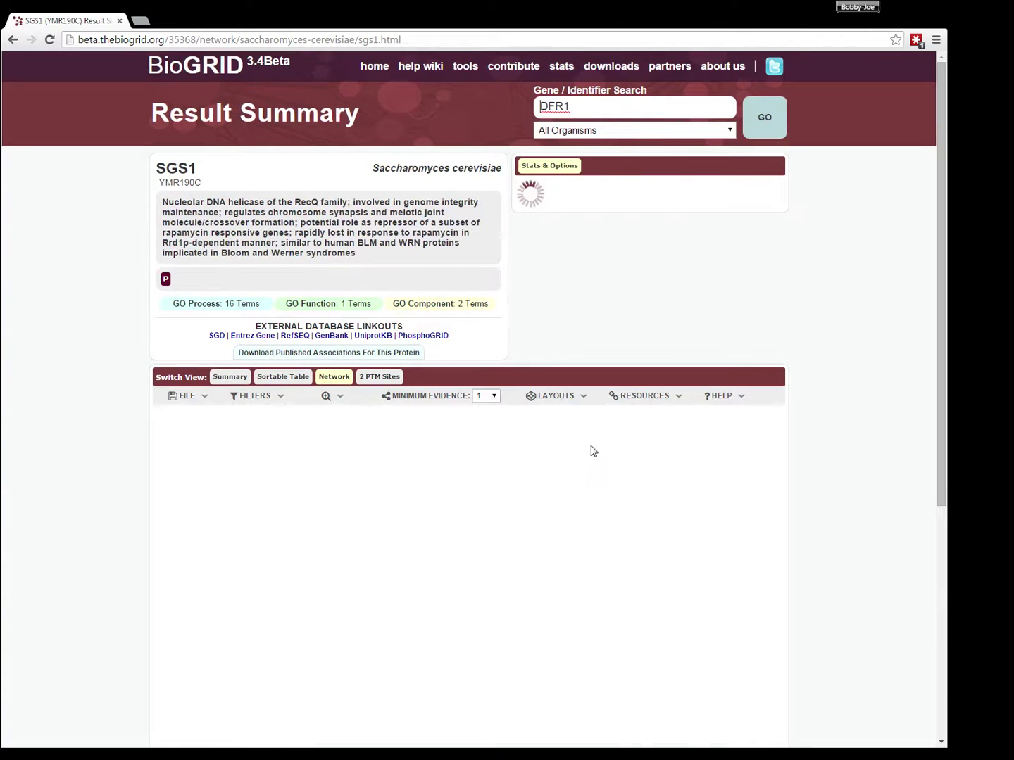
{"action": "scroll", "coordinate": [554, 500], "scroll_direction": "down", "scroll_amount": 1}
{"action": "scroll", "coordinate": [616, 529], "scroll_direction": "down", "scroll_amount": 3}
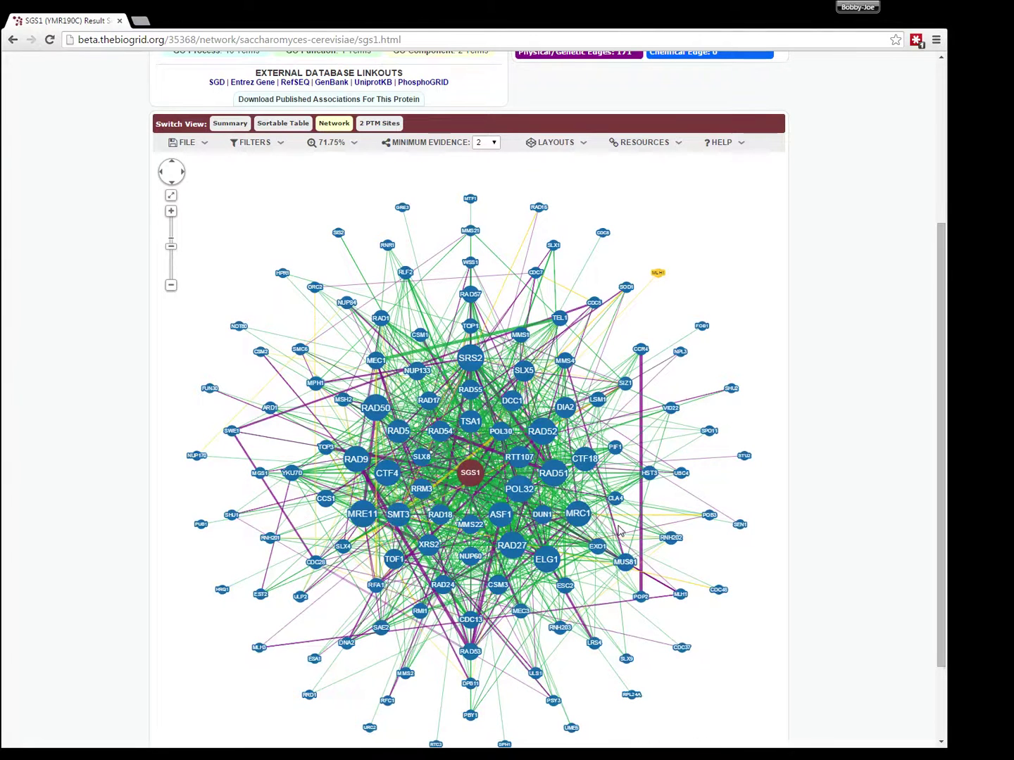
{"action": "left_click", "coordinate": [726, 143]}
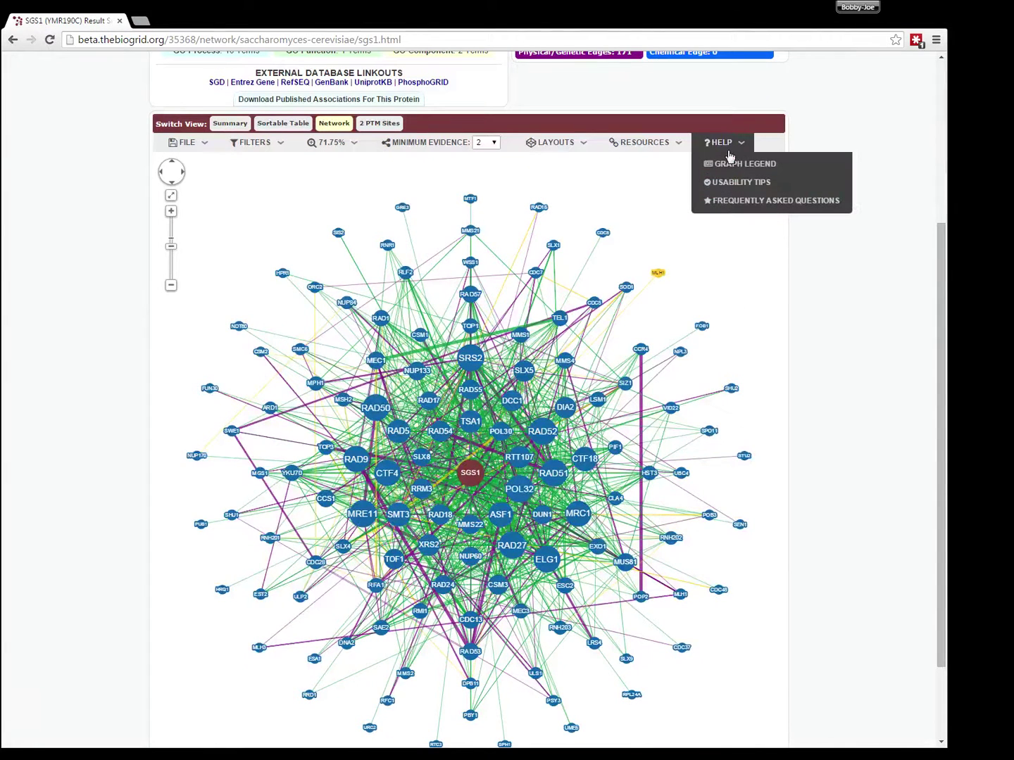